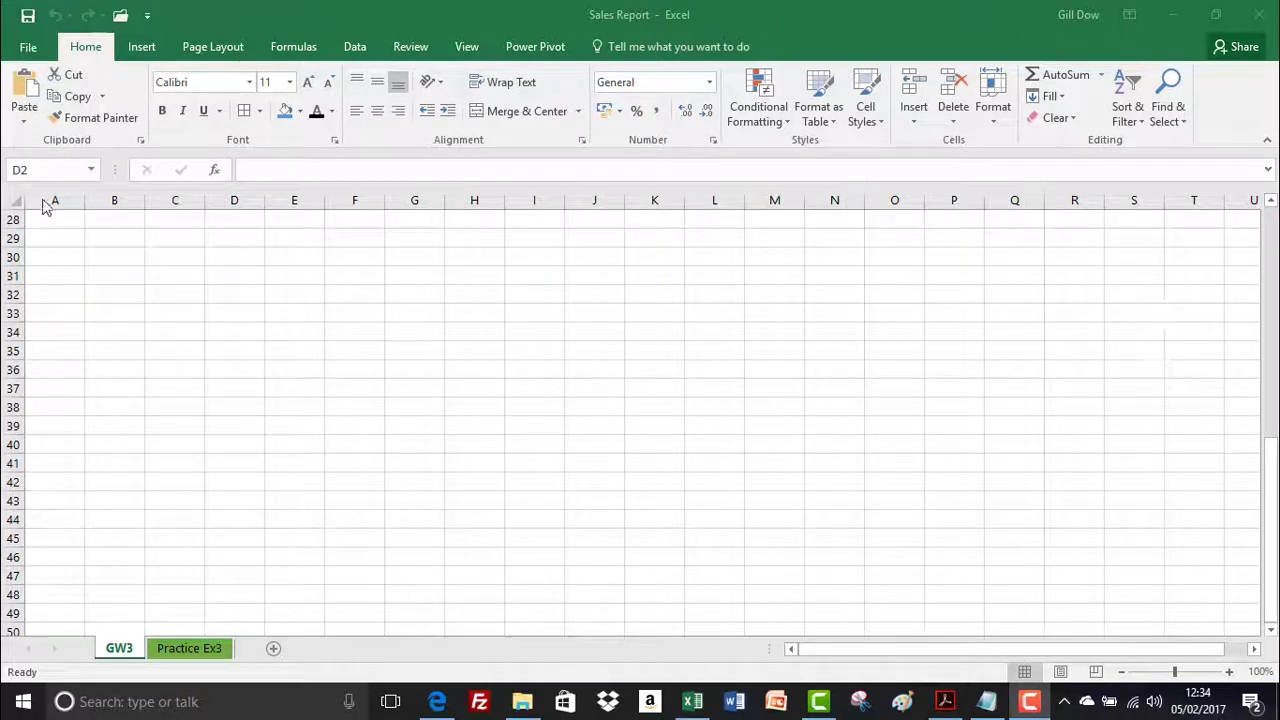
- Open the Power Pivot data model and look through its Products, Sales, Territories and Customers tables
{"action": "left_click", "coordinate": [549, 50]}
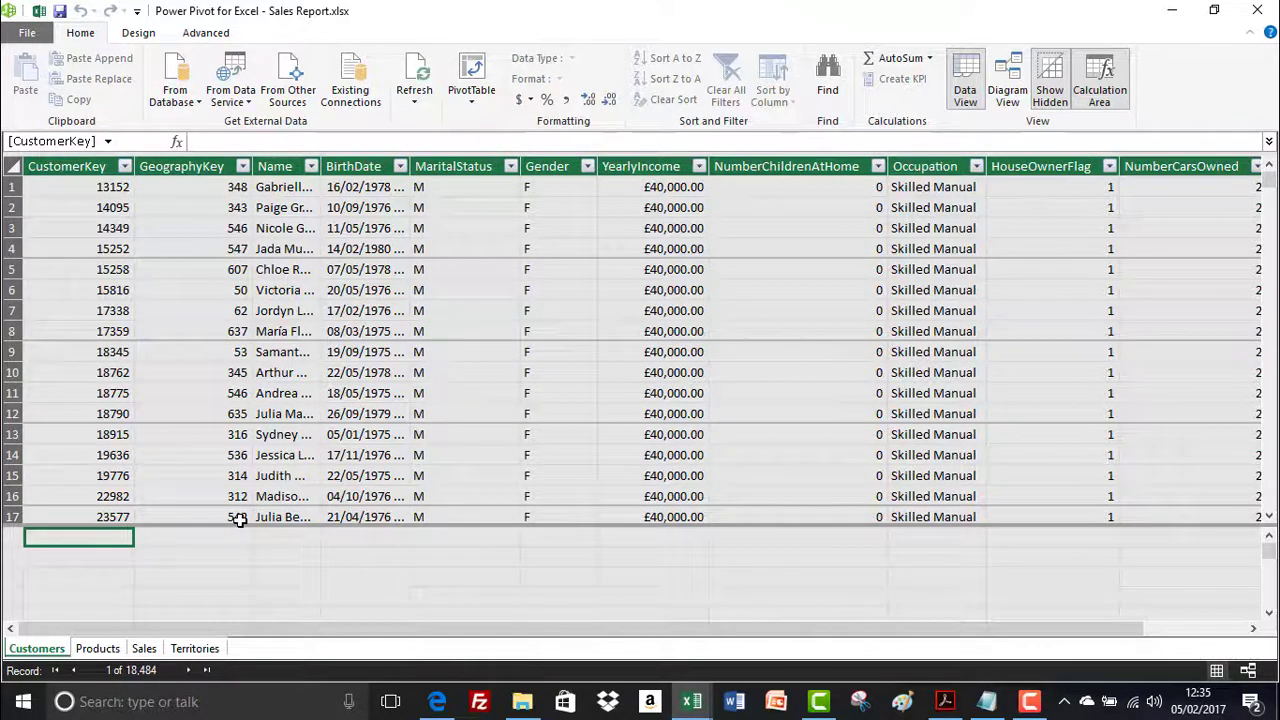
{"action": "left_click", "coordinate": [96, 650]}
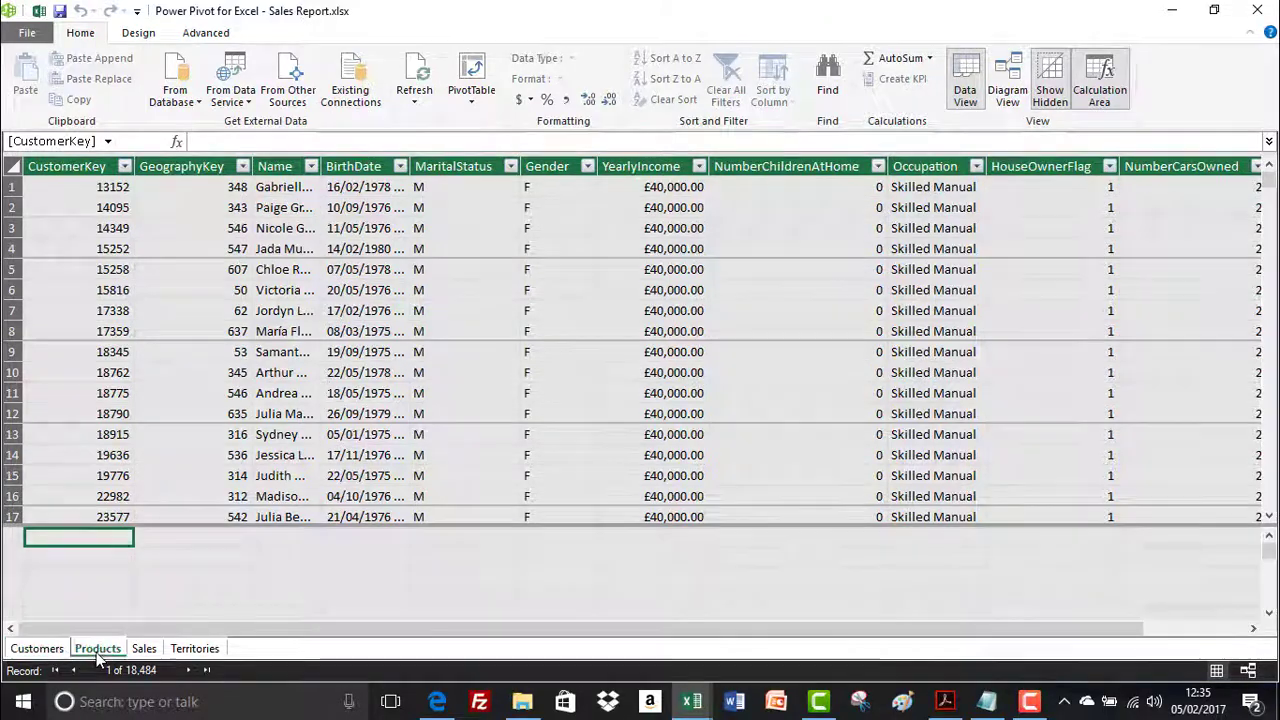
{"action": "left_click", "coordinate": [146, 650]}
{"action": "left_click", "coordinate": [175, 650]}
{"action": "left_click", "coordinate": [37, 648]}
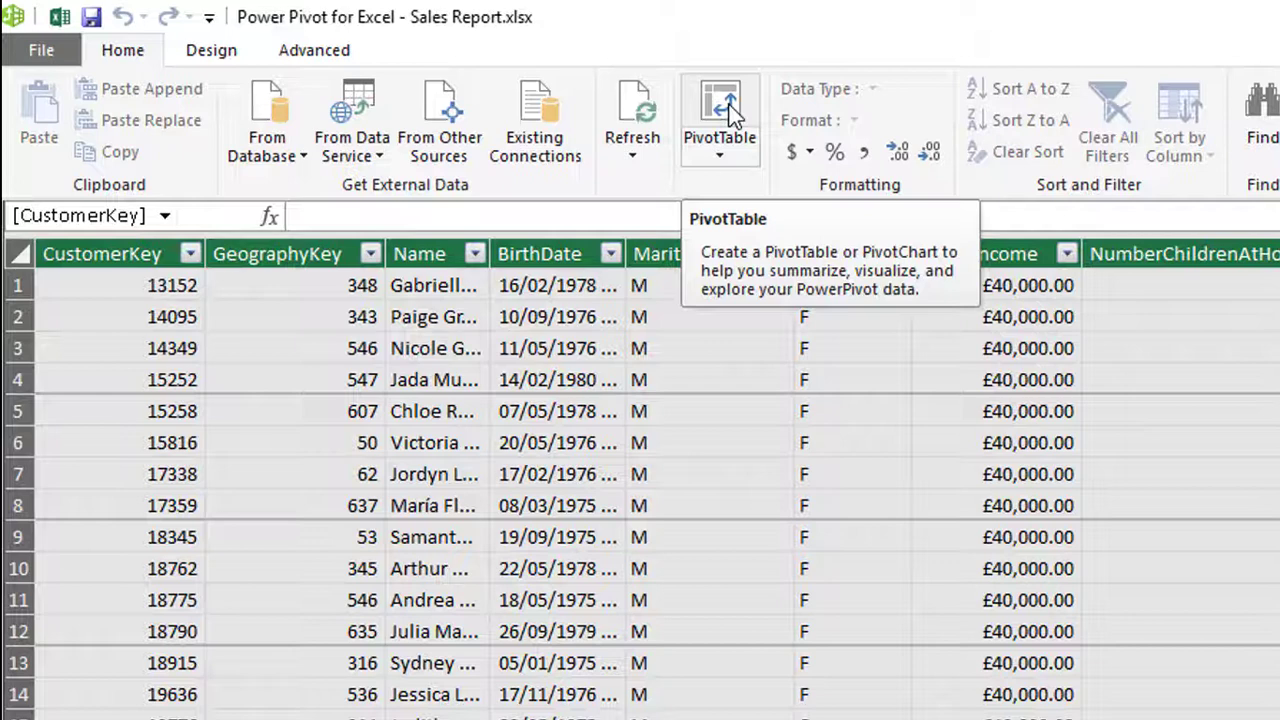
- Start creating a plain PivotTable from the Power Pivot data model
{"action": "left_click", "coordinate": [719, 152]}
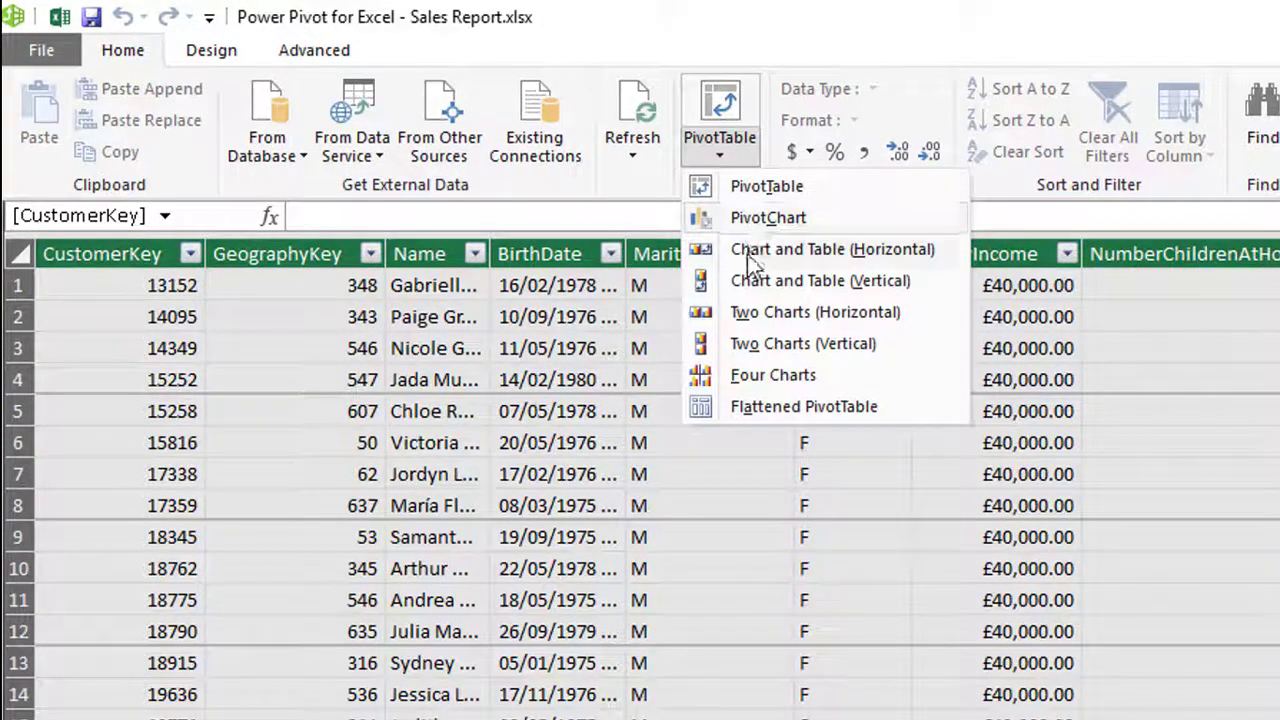
{"action": "left_click", "coordinate": [720, 98]}
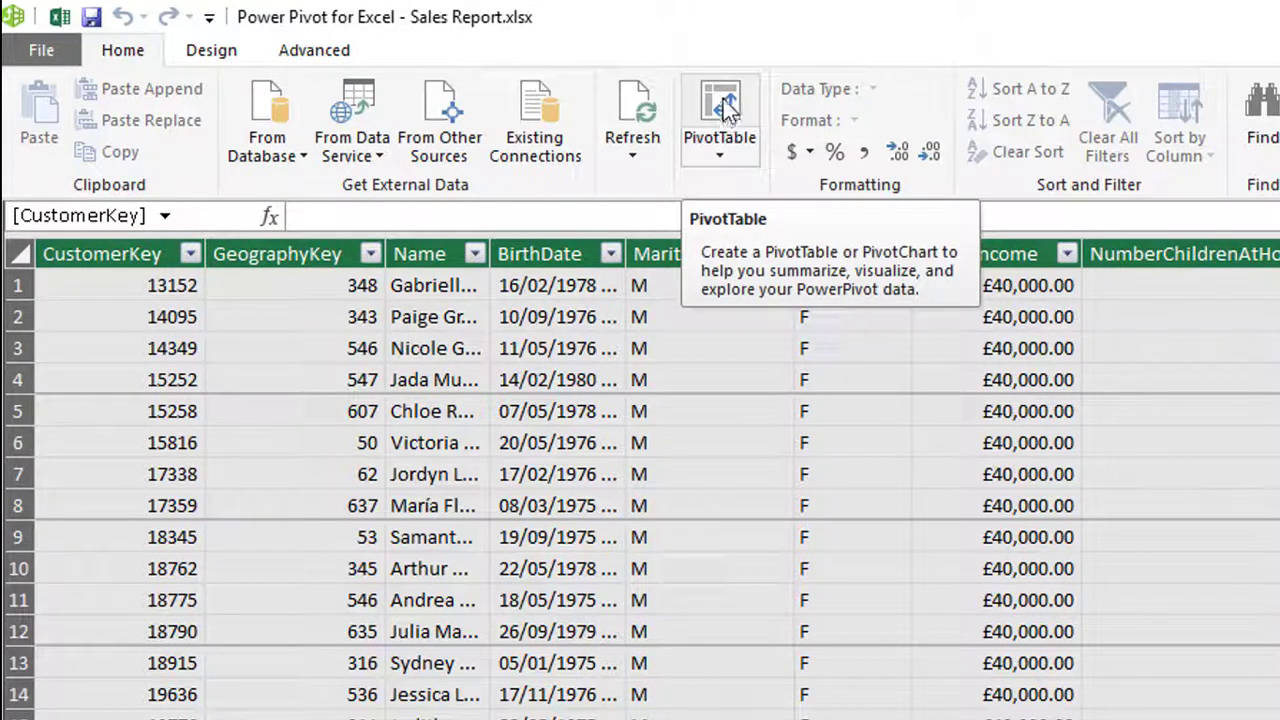
{"action": "left_click", "coordinate": [723, 96]}
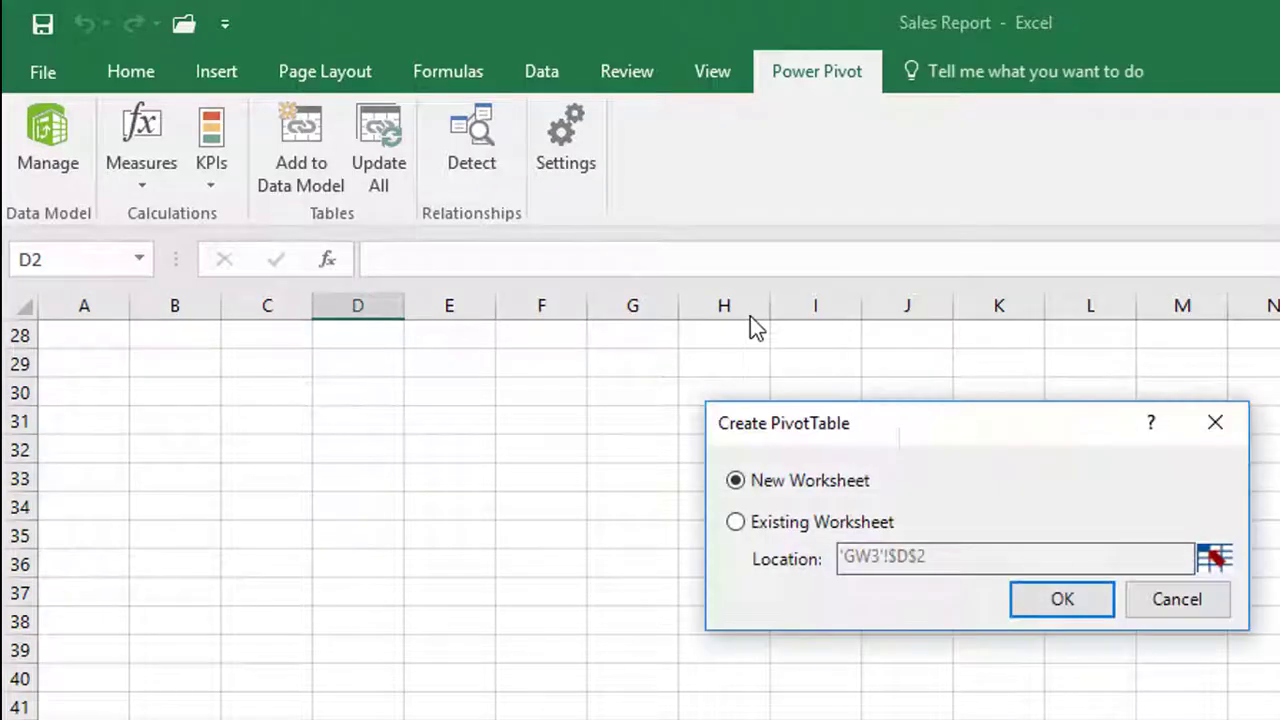
{"action": "left_click_drag", "start_coordinate": [843, 392], "coordinate": [826, 392]}
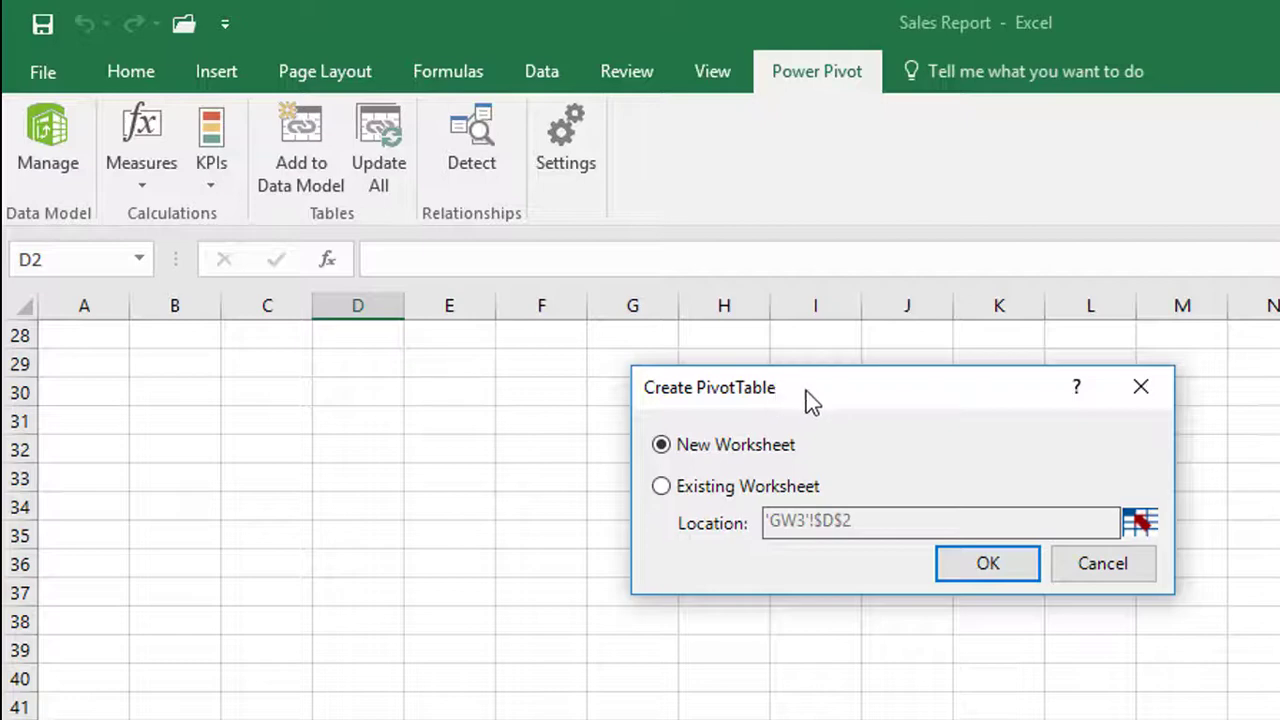
{"action": "left_click", "coordinate": [721, 500]}
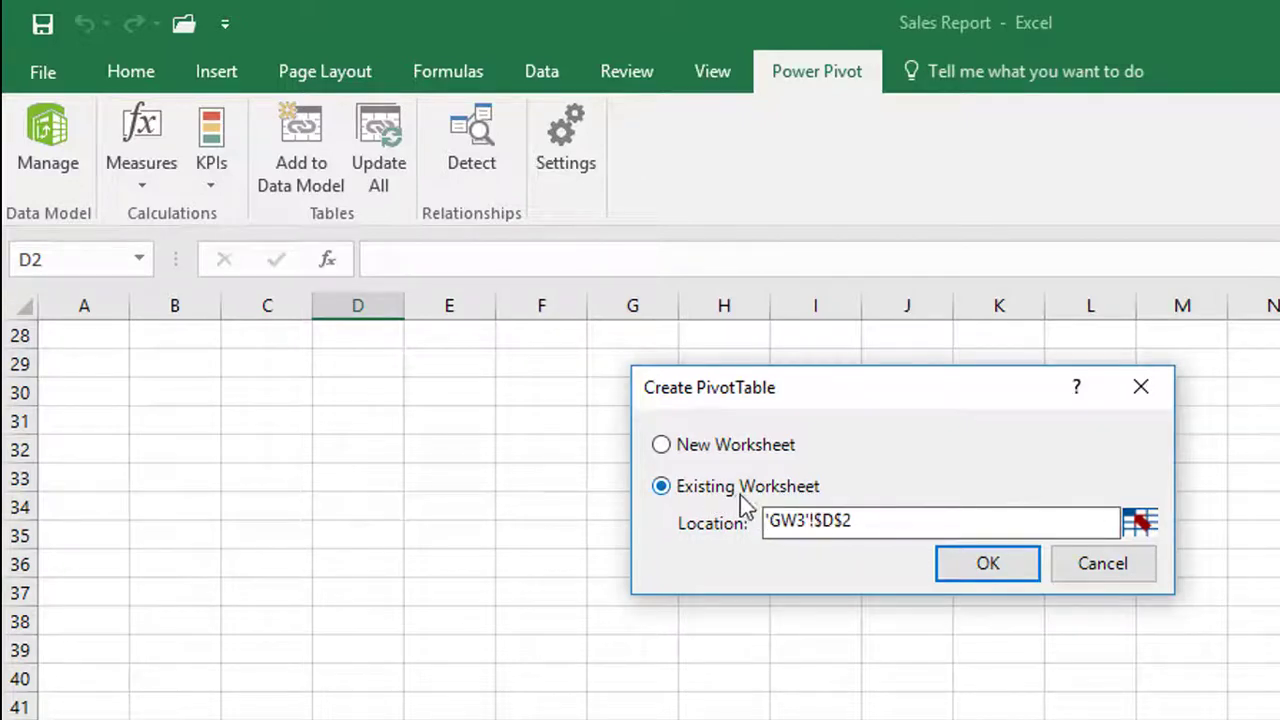
{"action": "left_click", "coordinate": [1140, 527]}
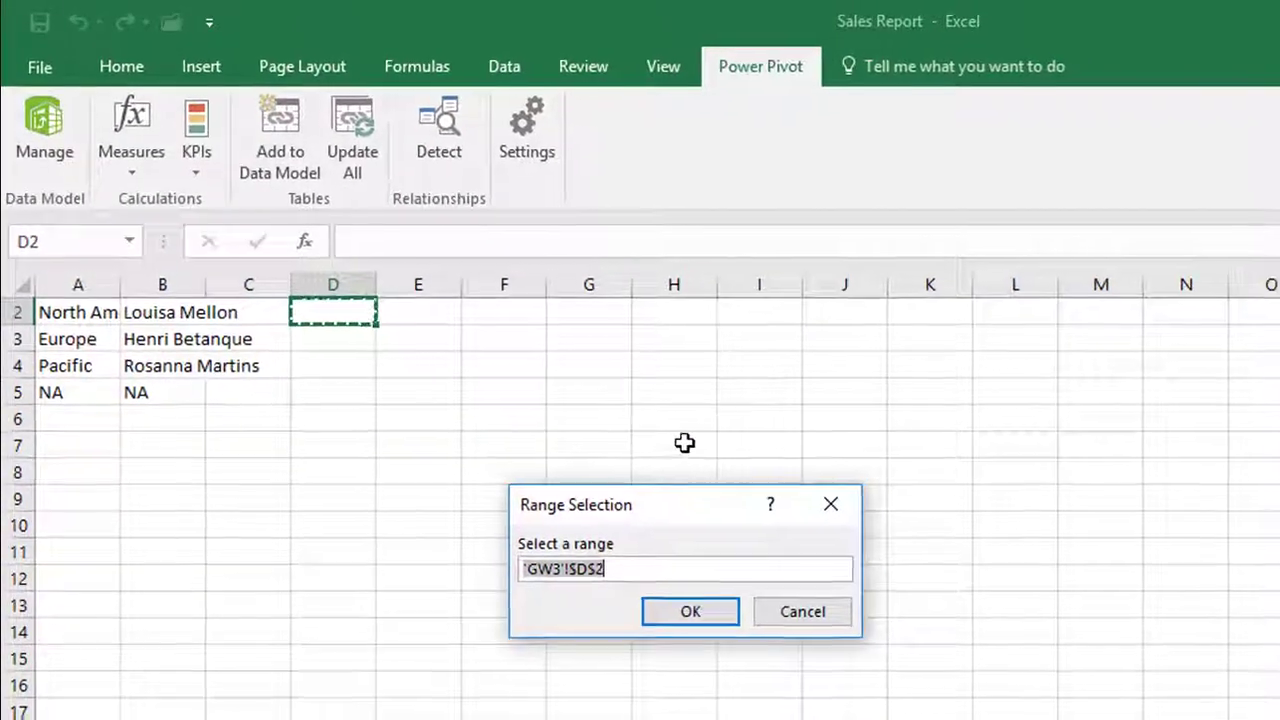
{"action": "left_click", "coordinate": [815, 417]}
{"action": "left_click", "coordinate": [303, 478]}
{"action": "left_click", "coordinate": [380, 552]}
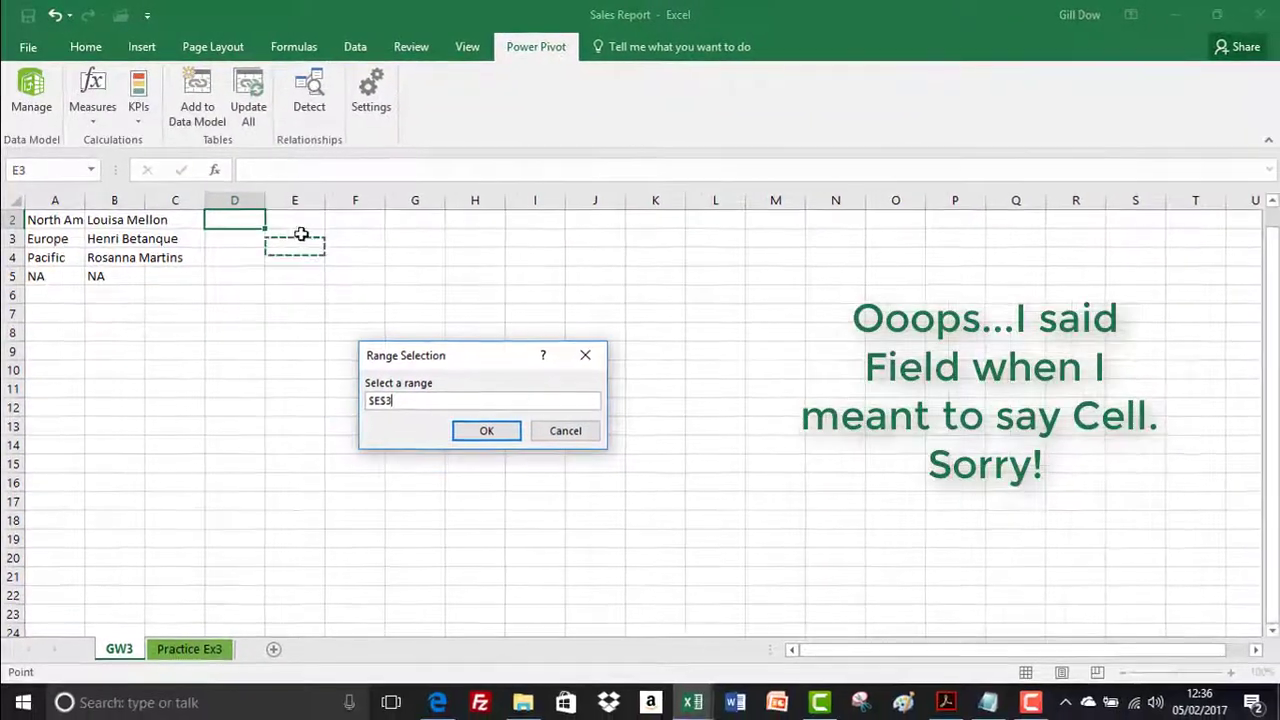
{"action": "left_click", "coordinate": [252, 228]}
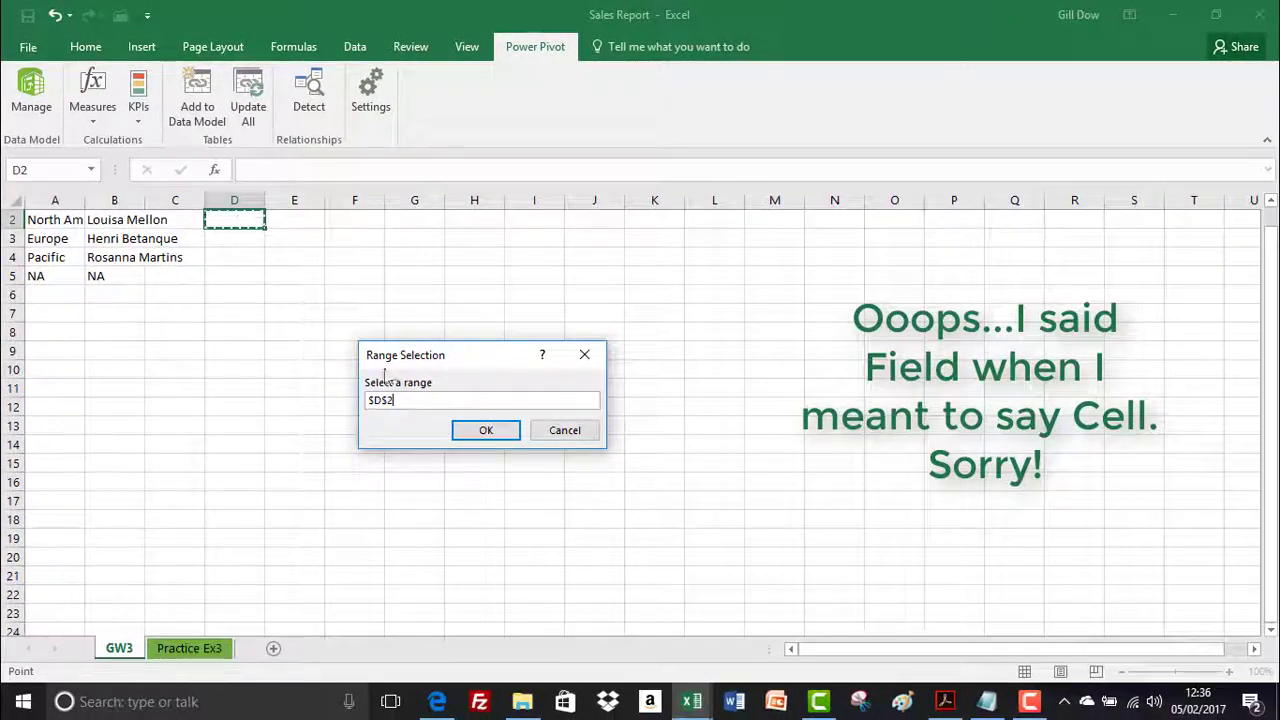
{"action": "left_click", "coordinate": [580, 432]}
- Place the PivotTable on a new worksheet and rename that sheet GW2
{"action": "left_click", "coordinate": [453, 295]}
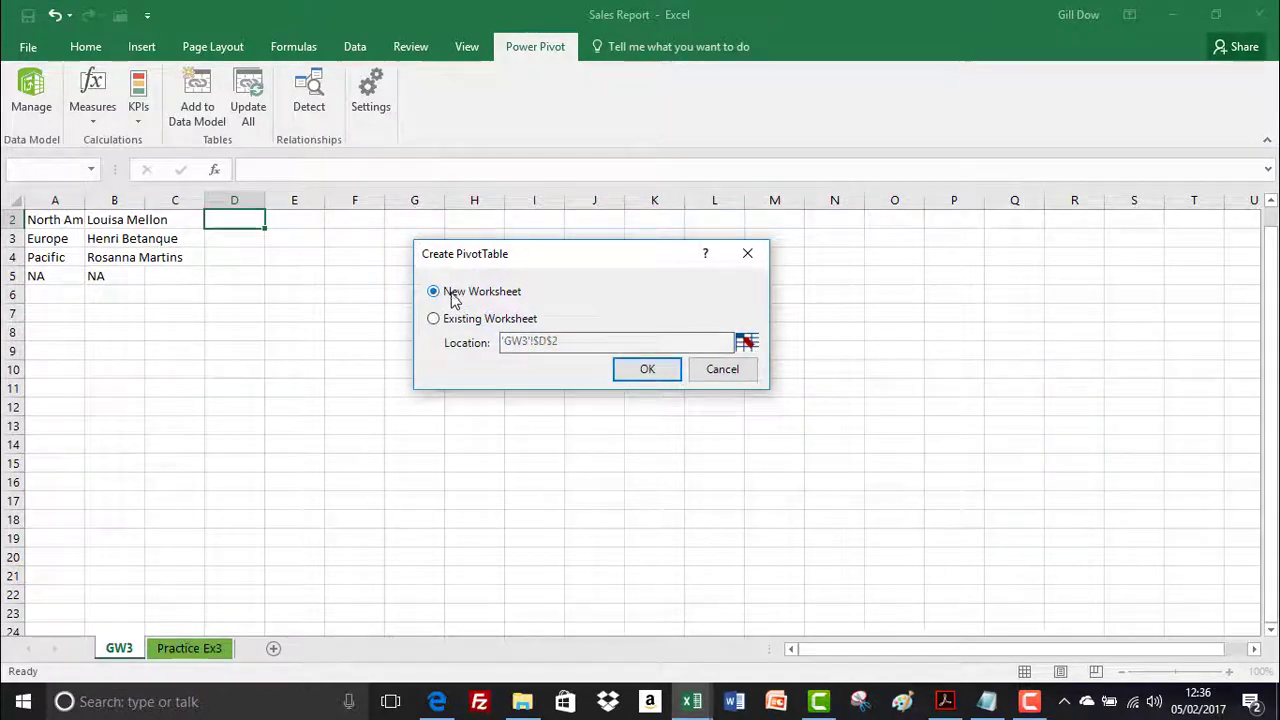
{"action": "left_click", "coordinate": [628, 374]}
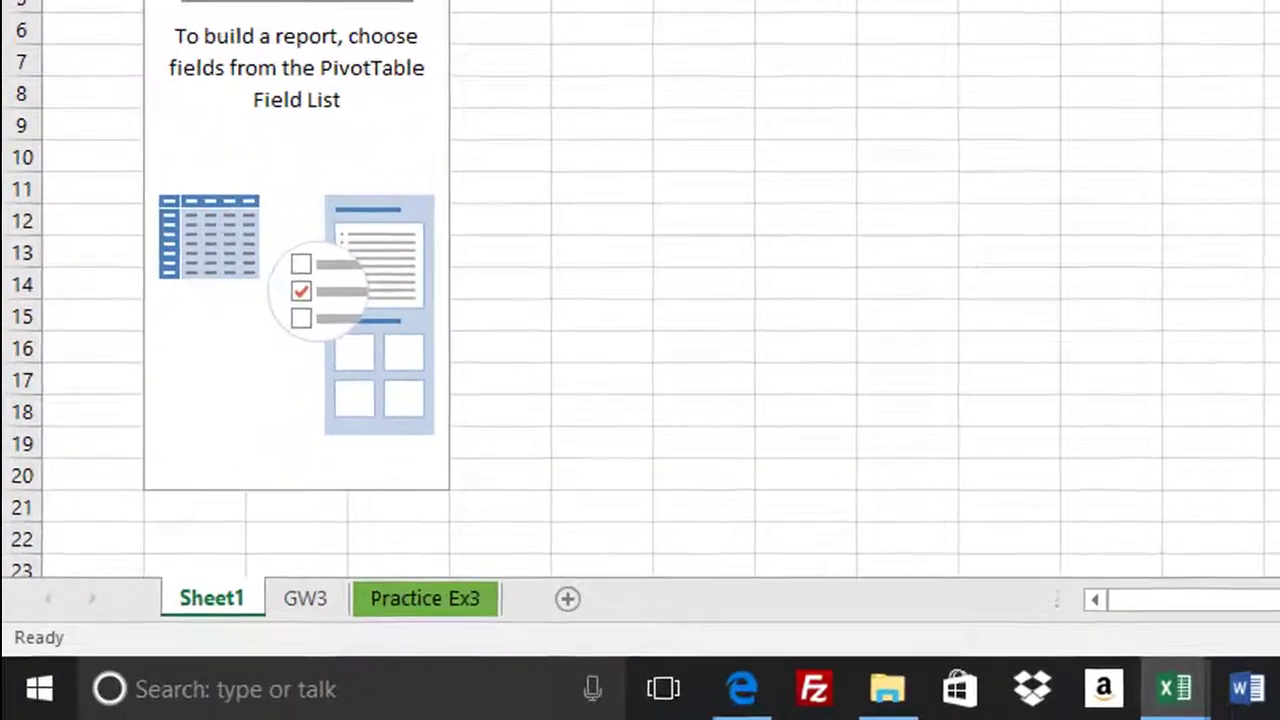
{"action": "double_click", "coordinate": [211, 598]}
{"action": "type", "text": "GW2"}
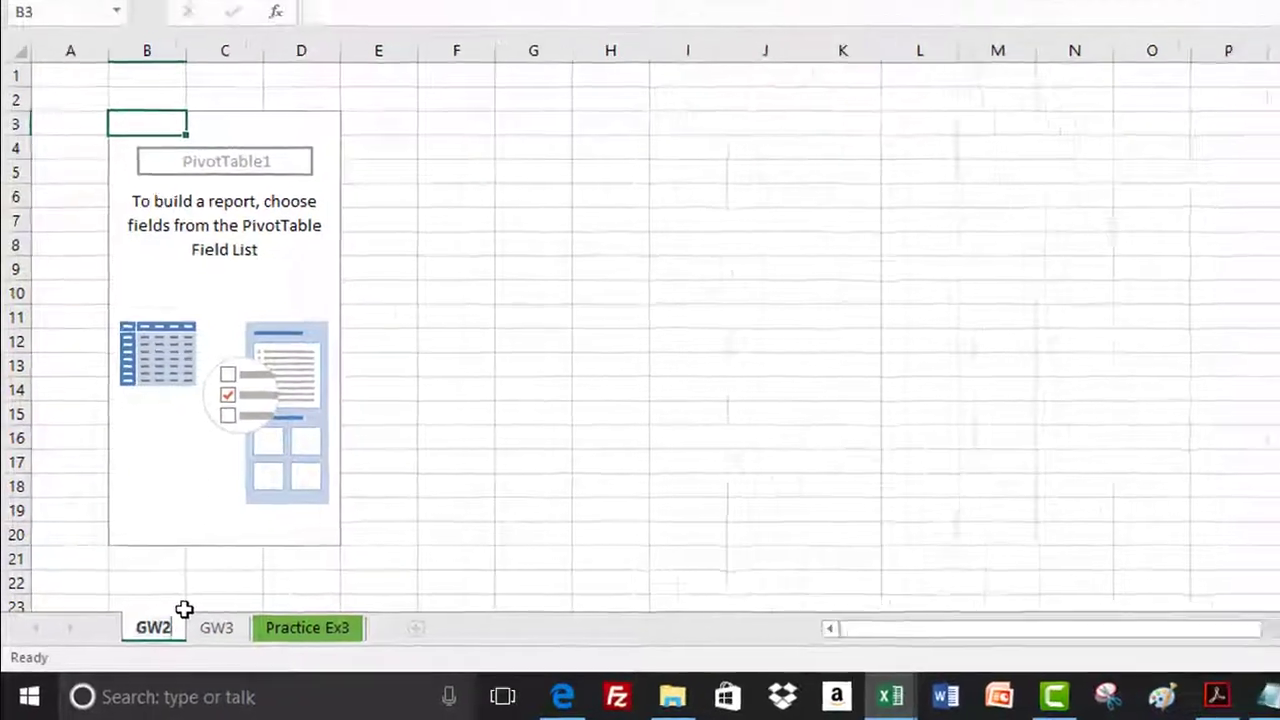
{"action": "key", "text": "Return"}
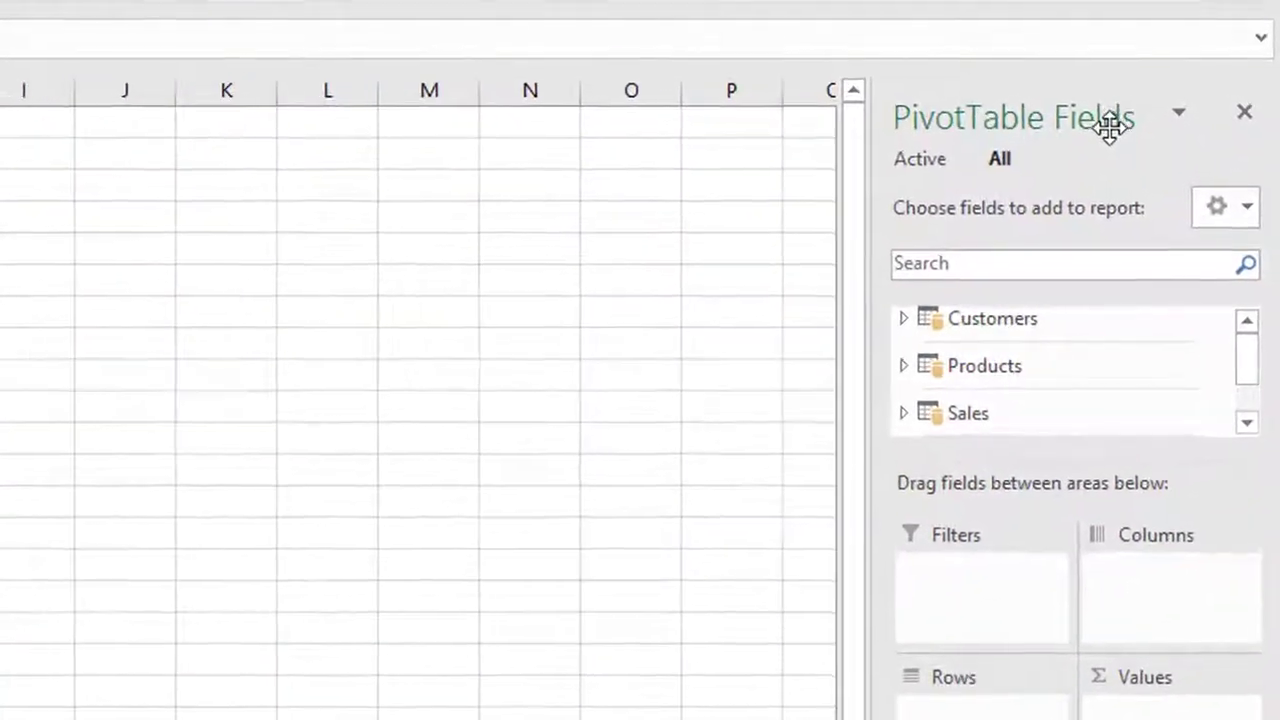
- Examine the tables available to the PivotTable, including the Customers fields, and compare the active and all-tables field lists
{"action": "mouse_move", "coordinate": [1256, 346]}
{"action": "left_mouse_down"}
{"action": "mouse_move", "coordinate": [1249, 414]}
{"action": "mouse_move", "coordinate": [1249, 343]}
{"action": "left_mouse_up"}
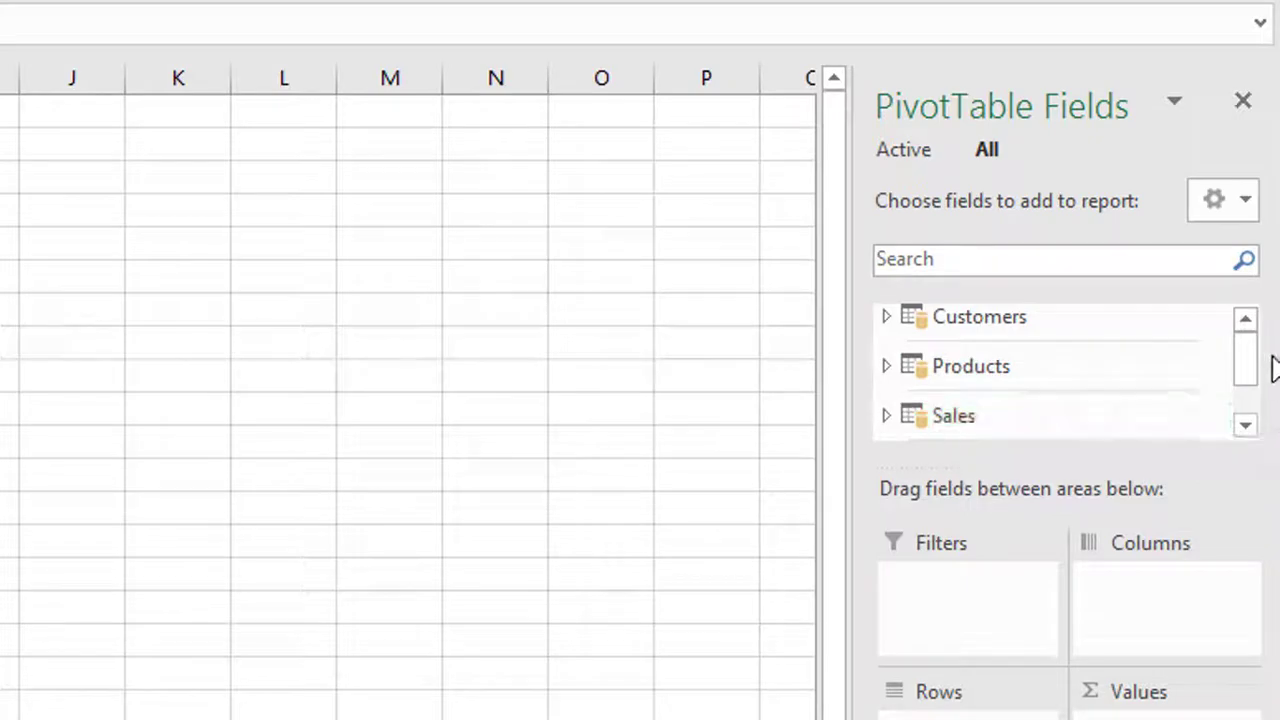
{"action": "mouse_move", "coordinate": [1257, 363]}
{"action": "left_mouse_down"}
{"action": "mouse_move", "coordinate": [1249, 417]}
{"action": "mouse_move", "coordinate": [1250, 345]}
{"action": "left_mouse_up"}
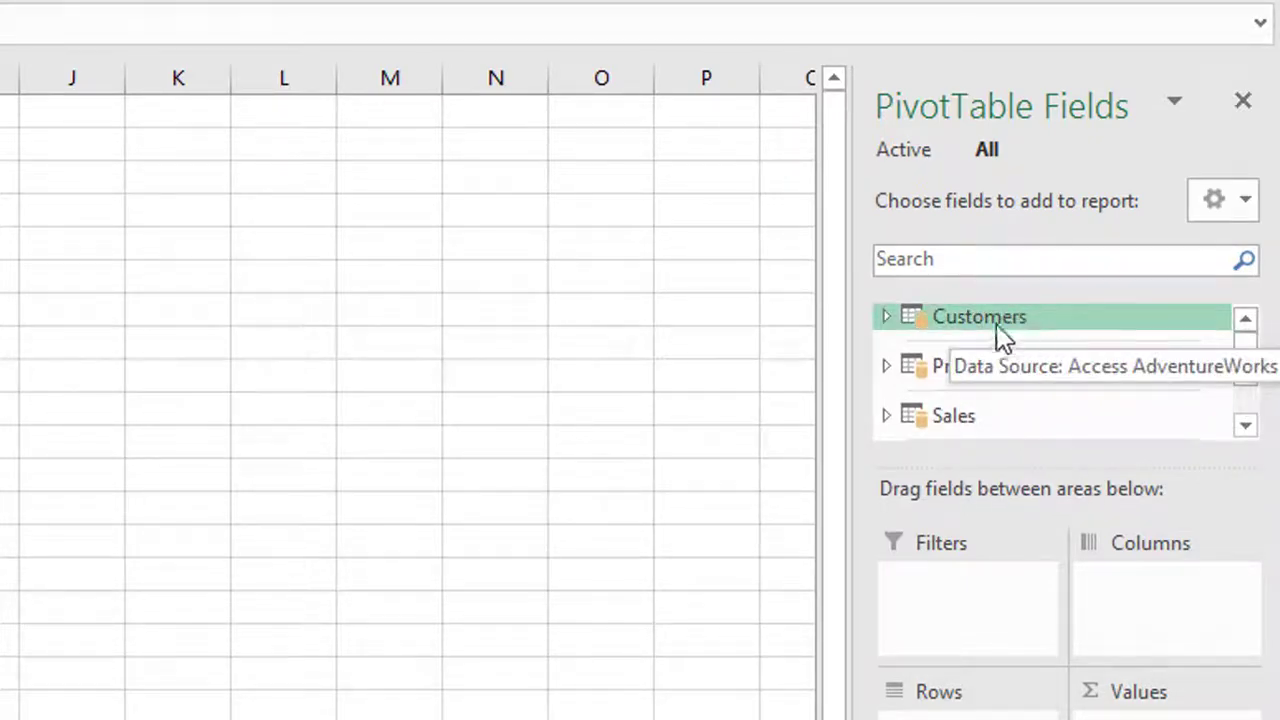
{"action": "left_click", "coordinate": [886, 318]}
{"action": "left_click_drag", "start_coordinate": [1249, 360], "coordinate": [1228, 343]}
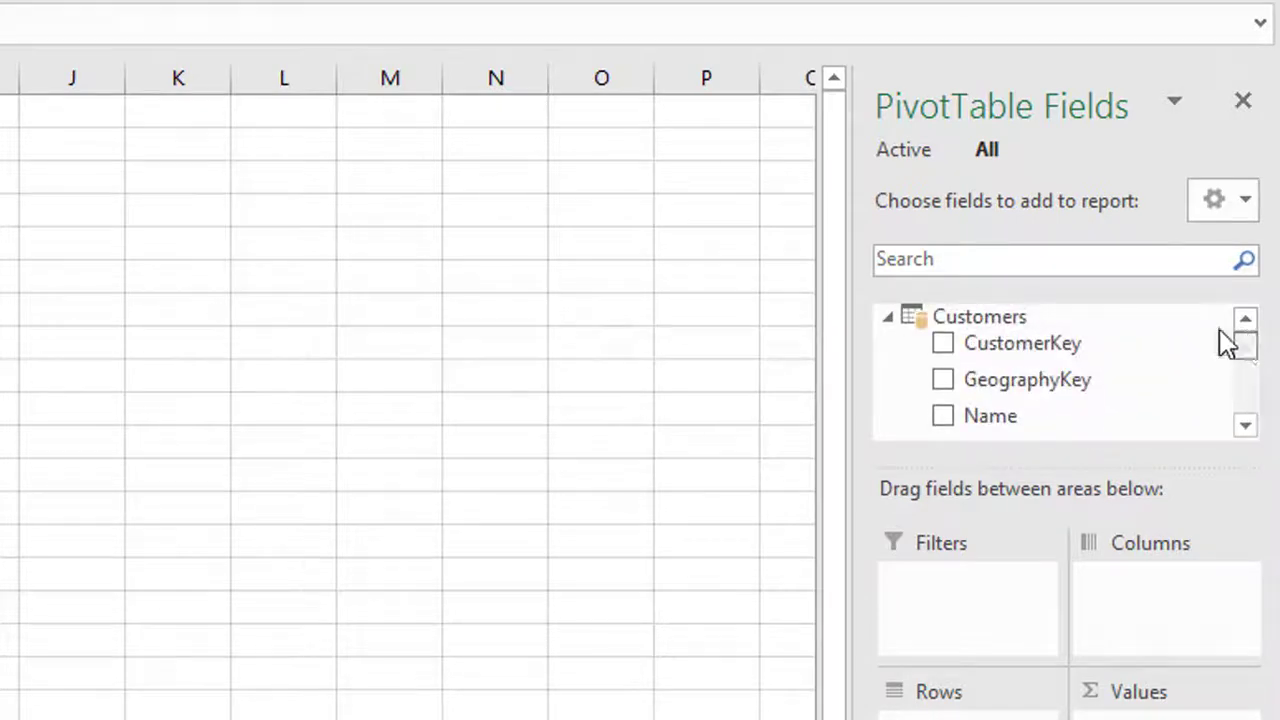
{"action": "left_click", "coordinate": [887, 318]}
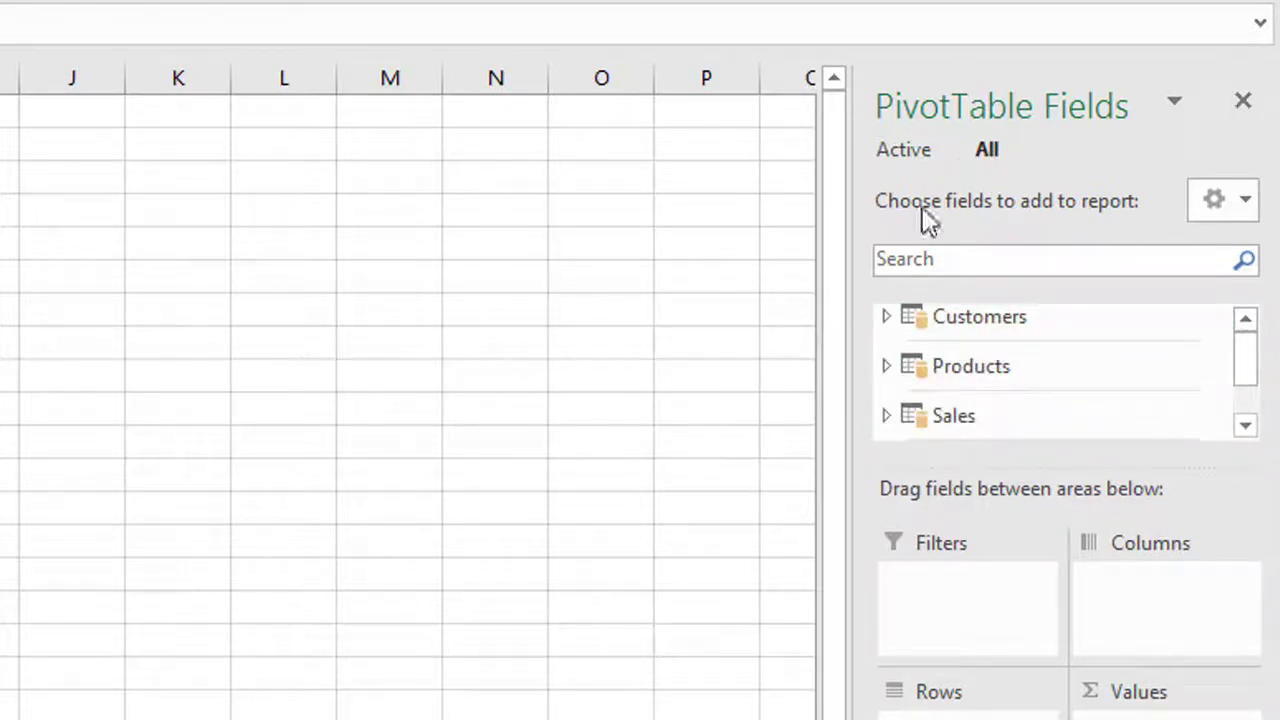
{"action": "left_click", "coordinate": [903, 151]}
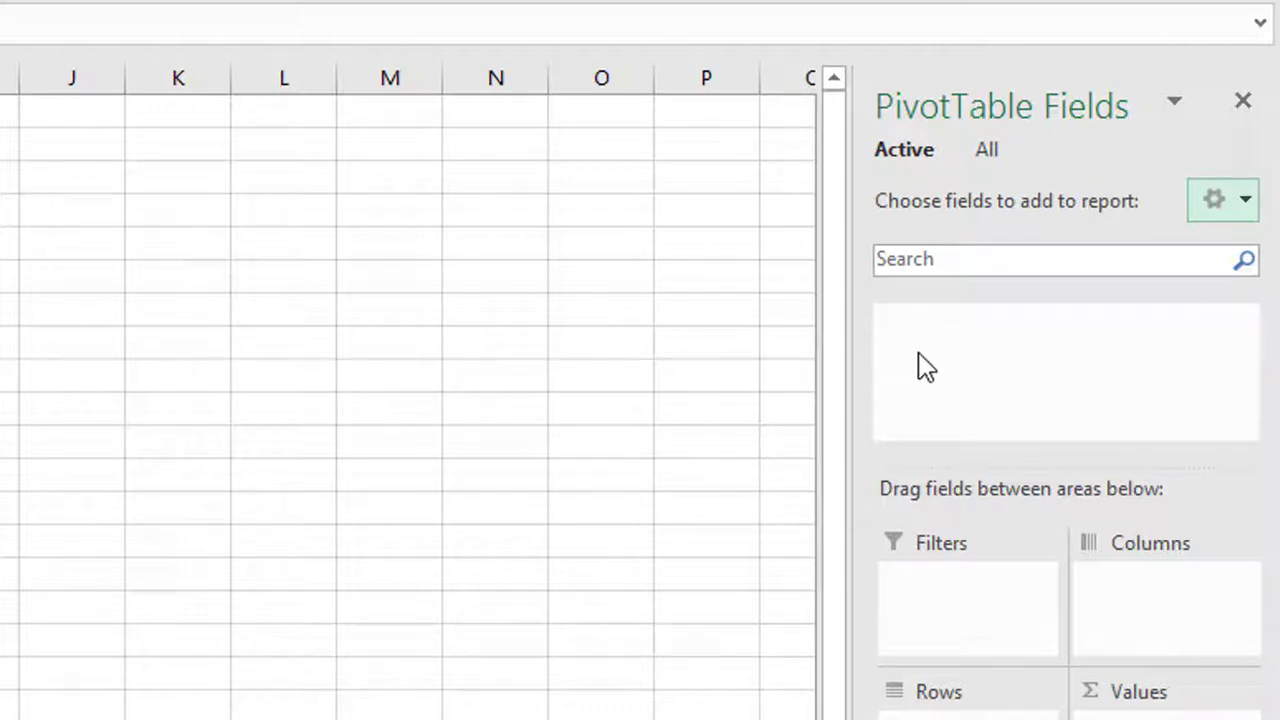
{"action": "left_click", "coordinate": [980, 152]}
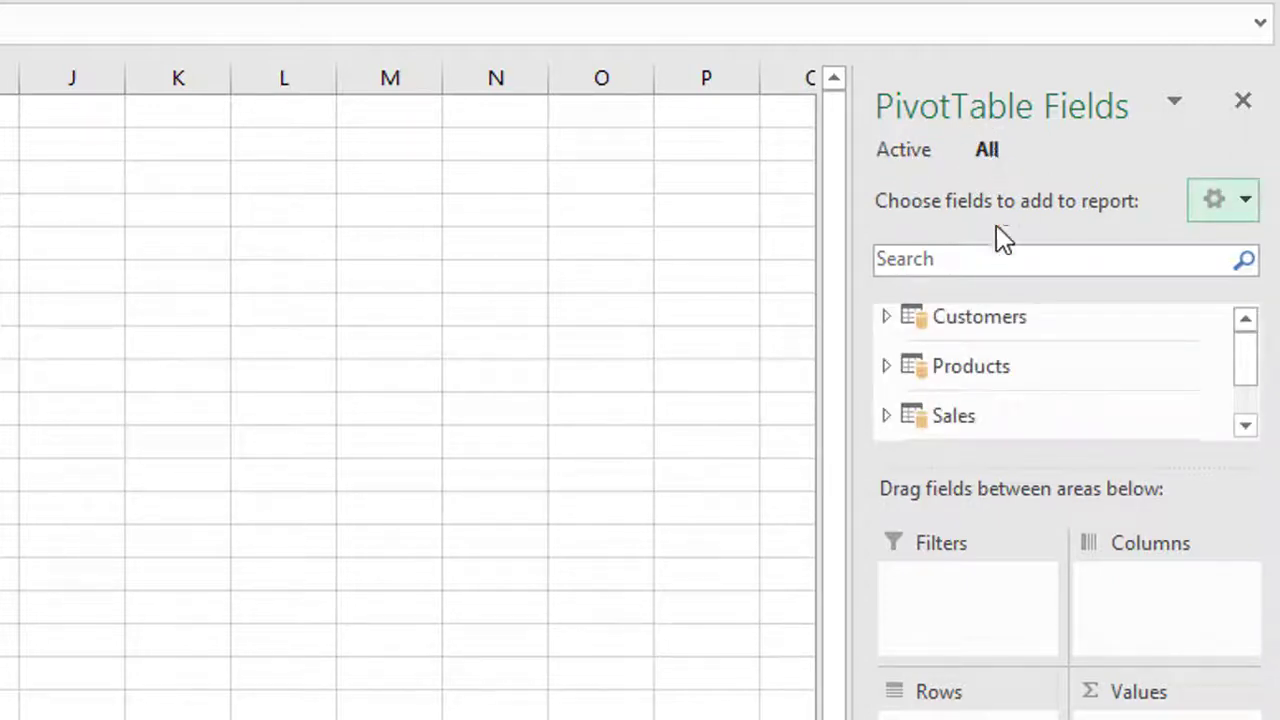
{"action": "mouse_move", "coordinate": [1243, 357]}
{"action": "left_mouse_down"}
{"action": "mouse_move", "coordinate": [1246, 400]}
{"action": "mouse_move", "coordinate": [1246, 340]}
{"action": "mouse_move", "coordinate": [1246, 389]}
{"action": "mouse_move", "coordinate": [1236, 352]}
{"action": "mouse_move", "coordinate": [1252, 393]}
{"action": "mouse_move", "coordinate": [1250, 352]}
{"action": "left_mouse_up"}
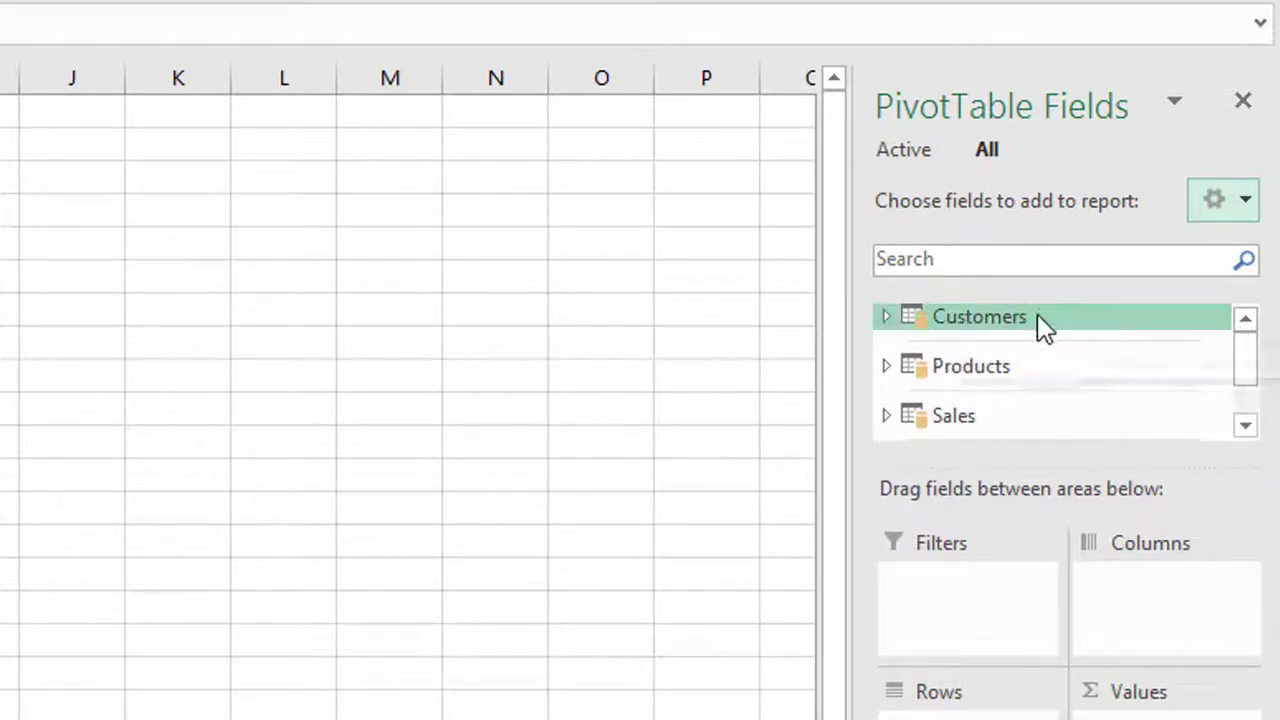
{"action": "left_click_drag", "start_coordinate": [1252, 370], "coordinate": [630, 334]}
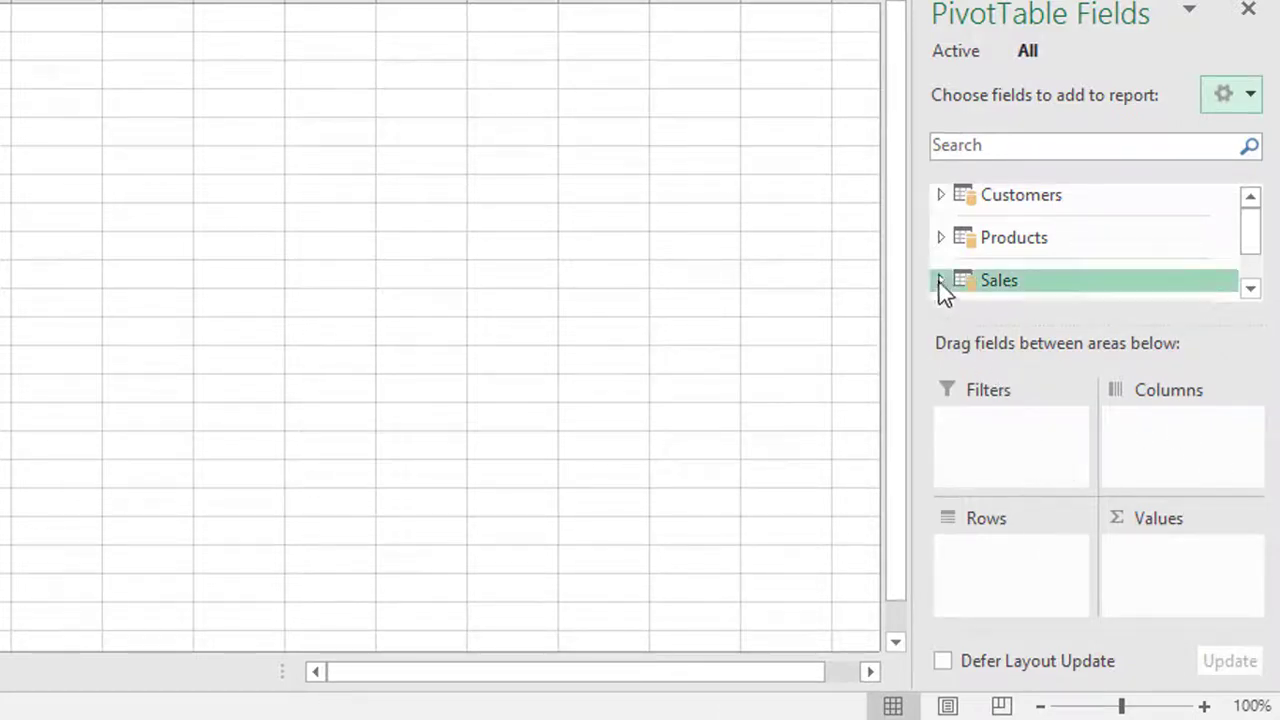
- Add the Occupation field from the Customers table to the PivotTable's rows
{"action": "left_click", "coordinate": [942, 198]}
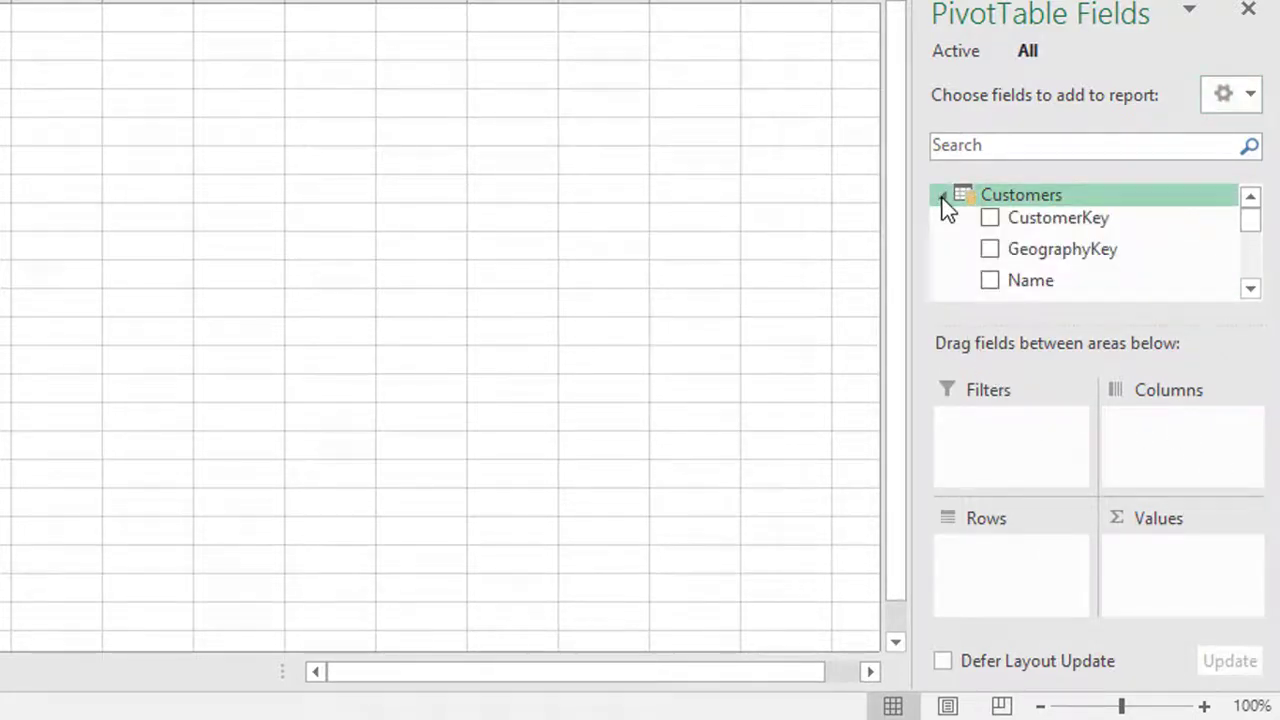
{"action": "left_click_drag", "start_coordinate": [1251, 229], "coordinate": [1251, 257]}
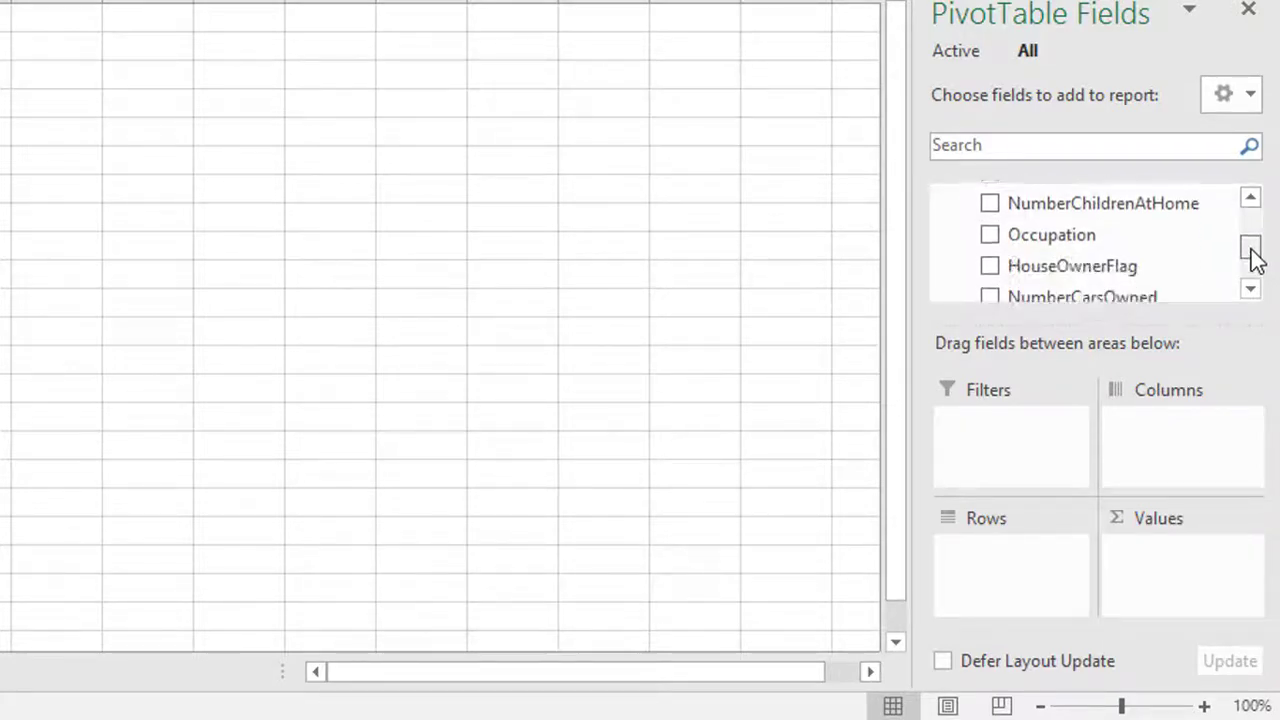
{"action": "left_click_drag", "start_coordinate": [1050, 247], "coordinate": [1014, 556]}
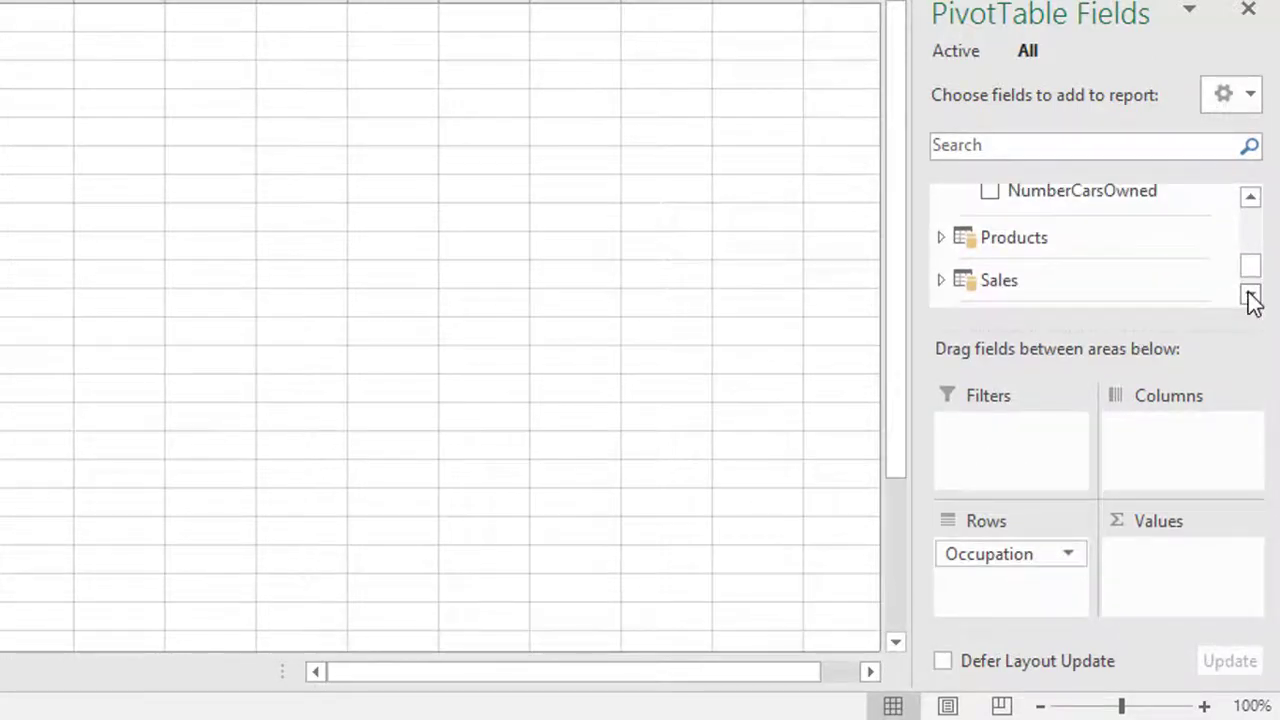
- Add the Category field from the Products table to the PivotTable's columns
{"action": "left_click", "coordinate": [940, 237]}
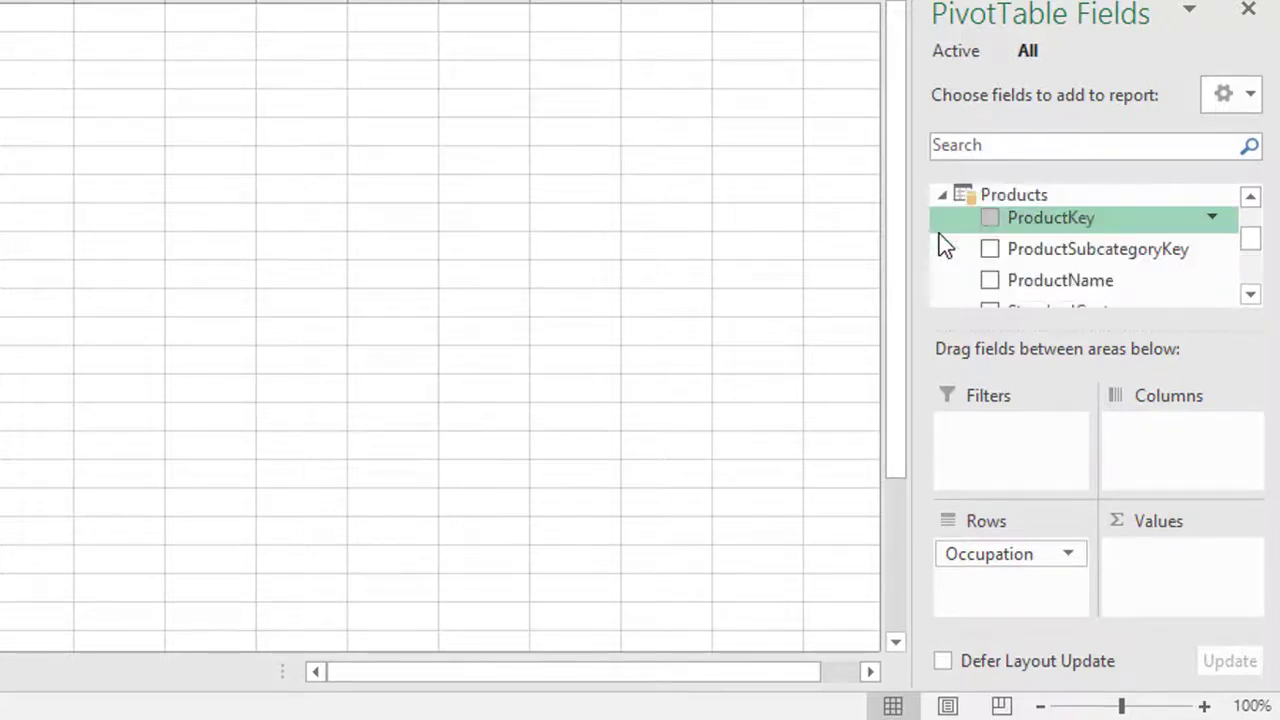
{"action": "left_click", "coordinate": [1250, 294]}
{"action": "left_click", "coordinate": [1250, 294]}
{"action": "left_click", "coordinate": [1250, 294]}
{"action": "left_click", "coordinate": [1250, 294]}
{"action": "left_click_drag", "start_coordinate": [1045, 226], "coordinate": [1183, 428]}
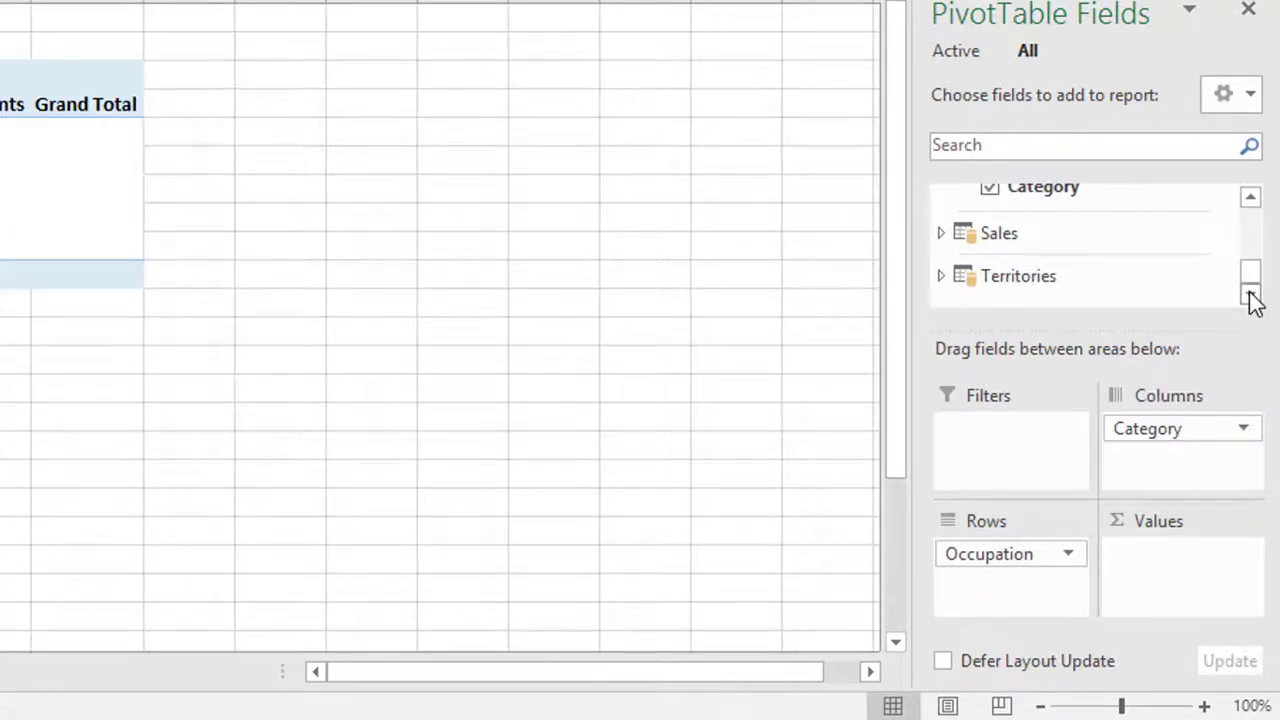
- Add the SalesAmount field from the Sales table to the PivotTable's values as a sum
{"action": "left_click", "coordinate": [942, 233]}
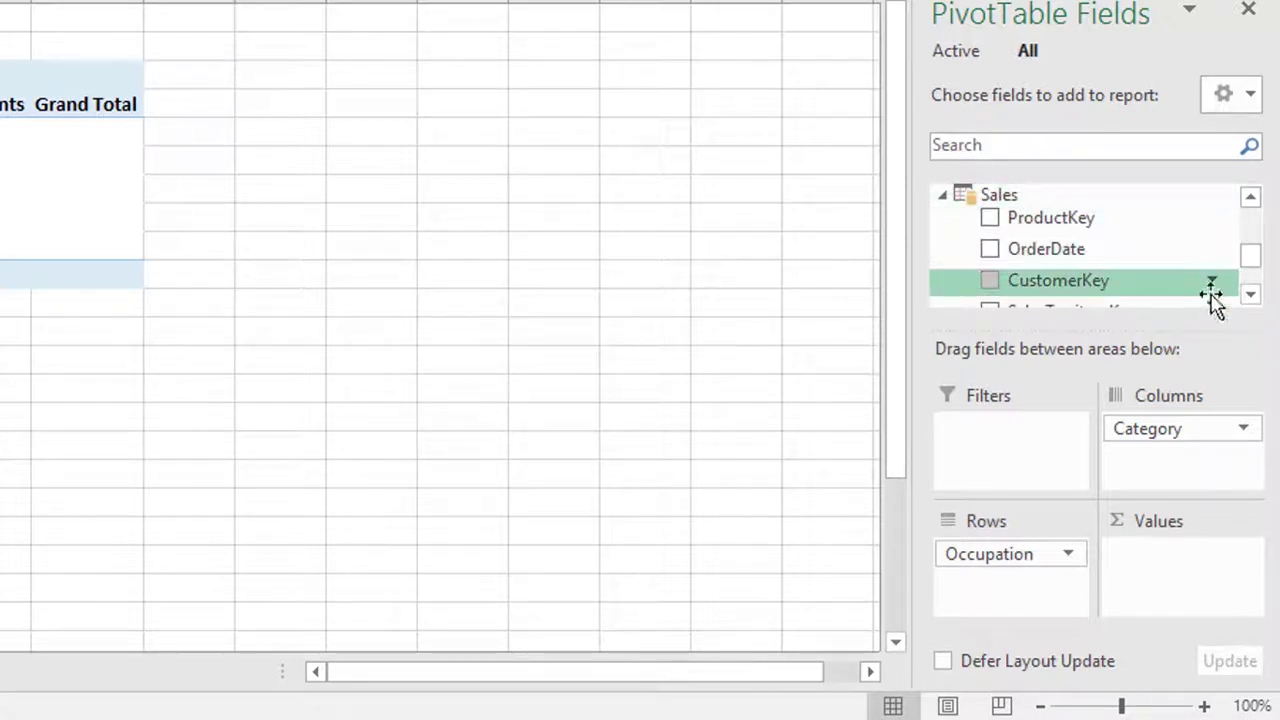
{"action": "scroll", "coordinate": [1251, 270], "scroll_direction": "down", "scroll_amount": 5}
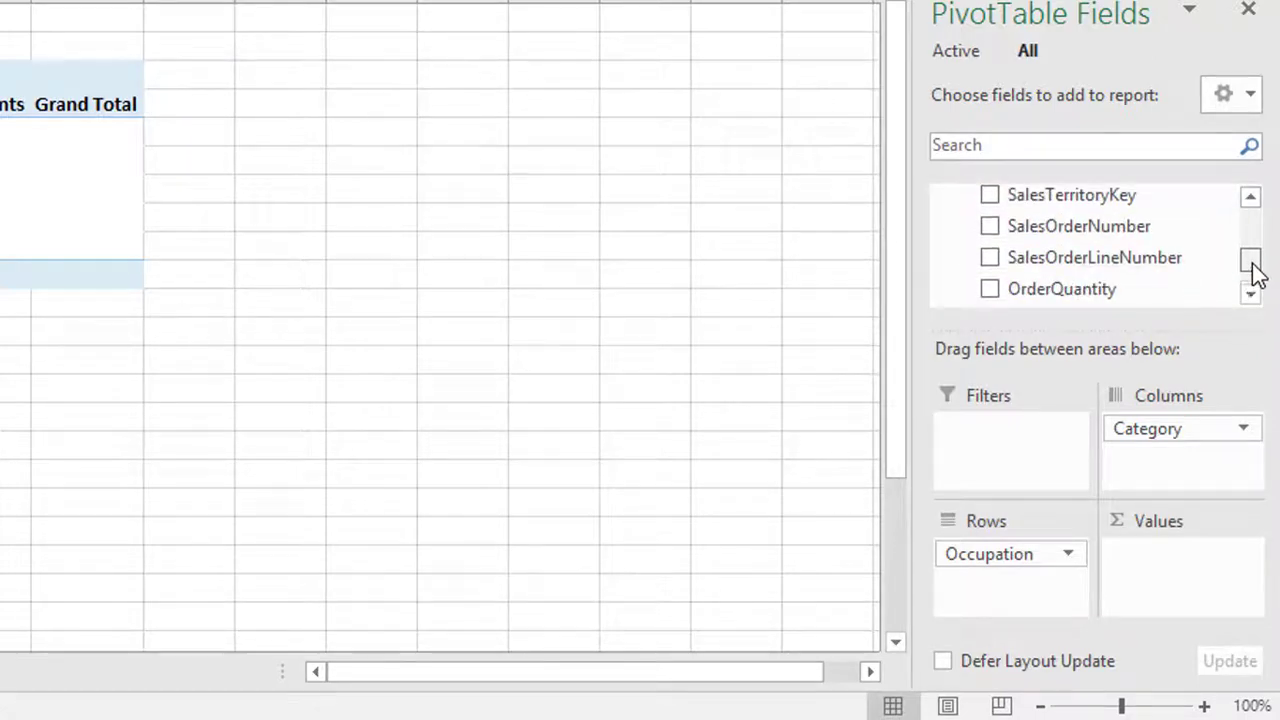
{"action": "left_click_drag", "start_coordinate": [1105, 212], "coordinate": [1195, 571]}
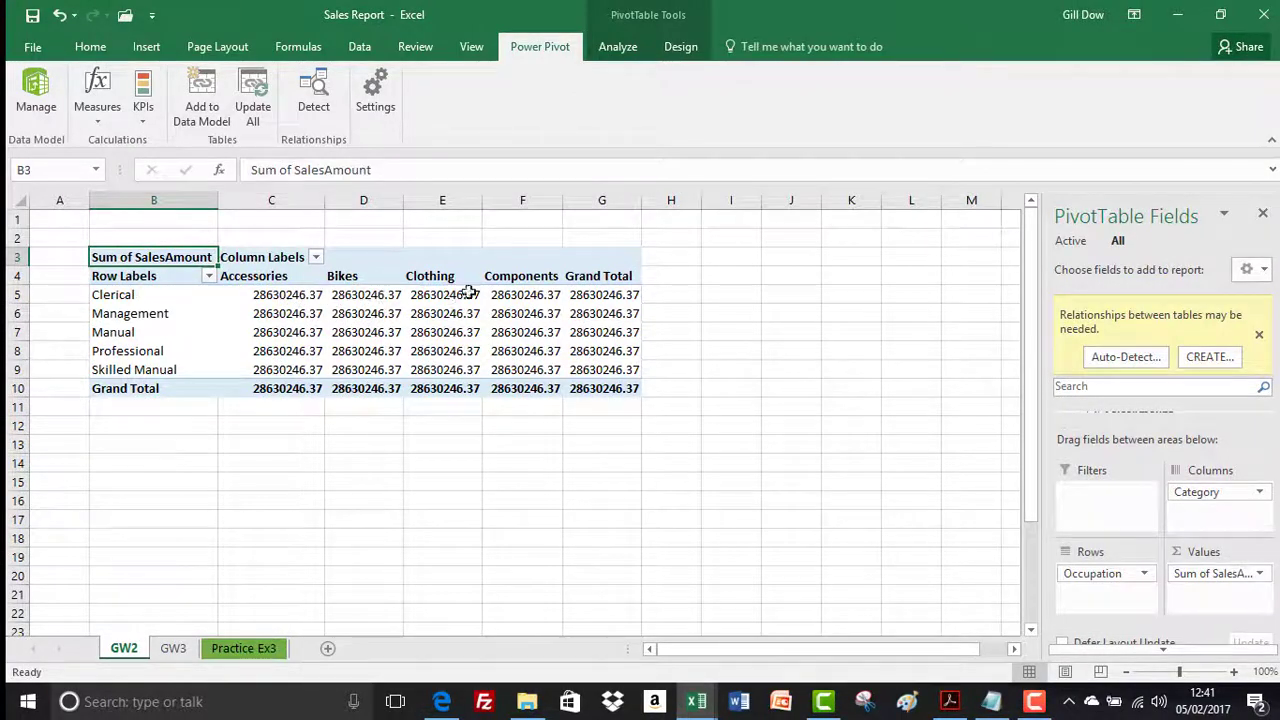
- Examine the table and column settings for manually creating a relationship, and leave without creating one
{"action": "mouse_move", "coordinate": [645, 386]}
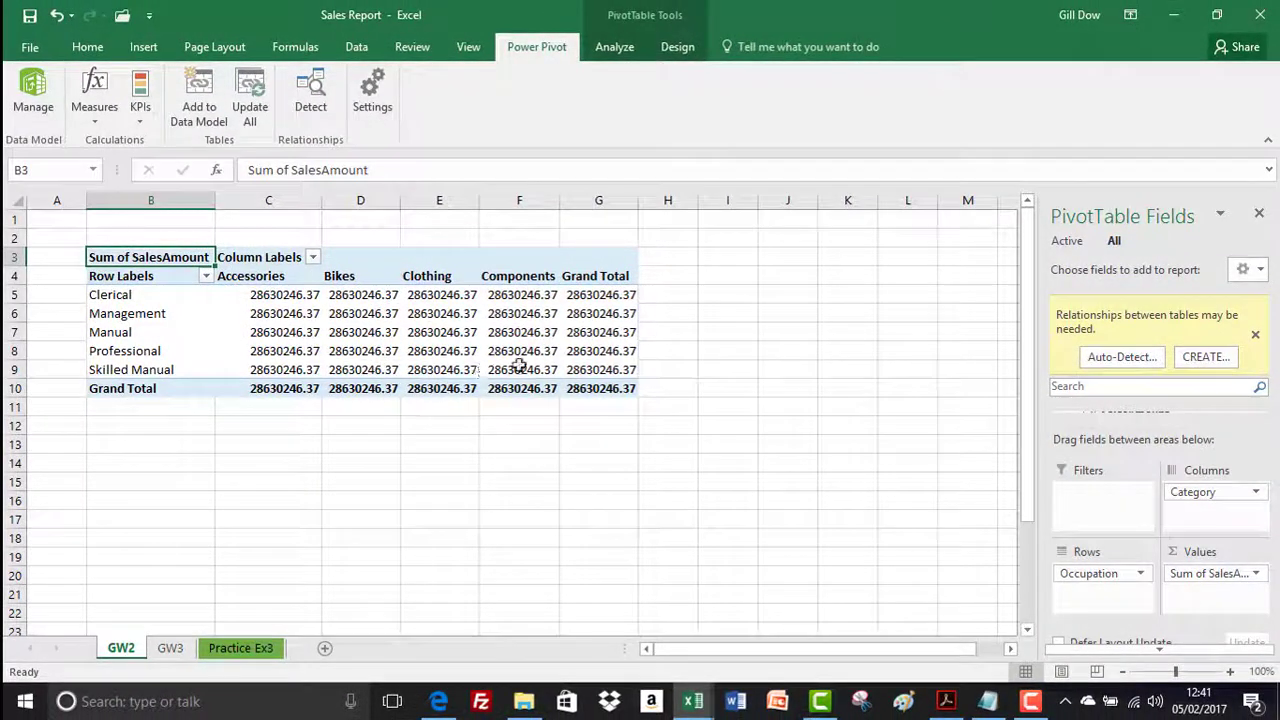
{"action": "left_click", "coordinate": [1203, 366]}
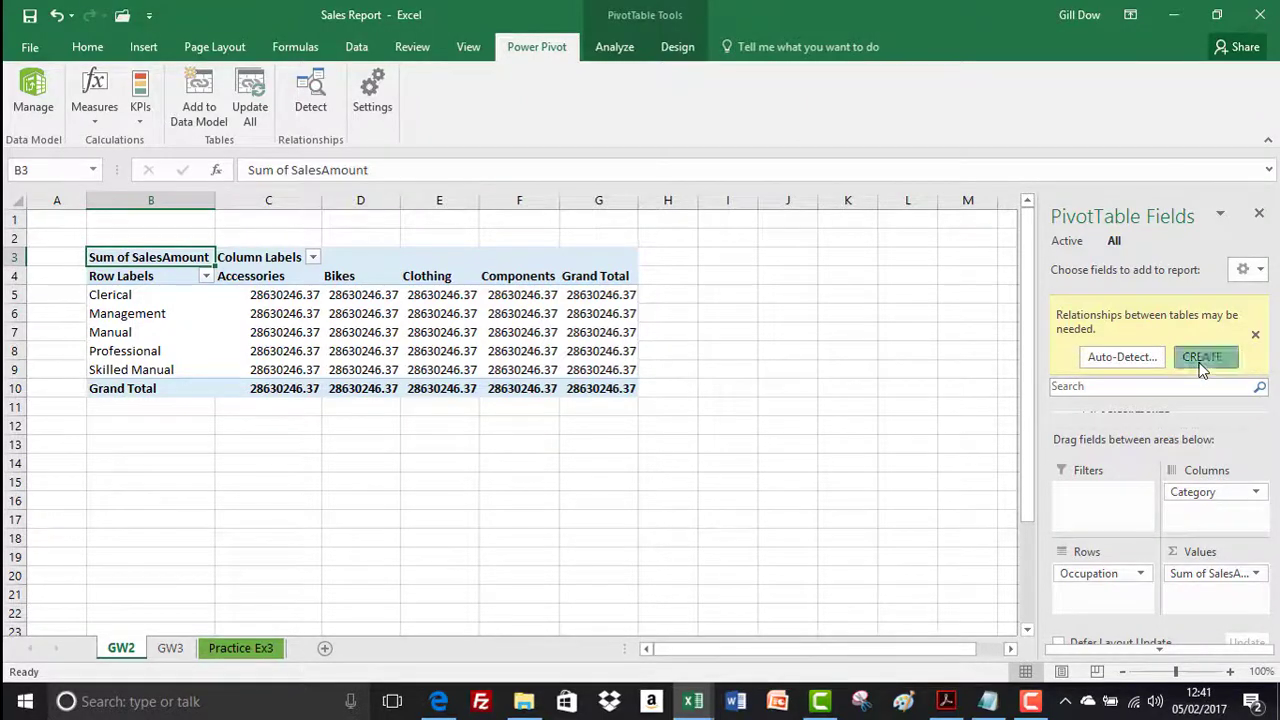
{"action": "left_click_drag", "start_coordinate": [540, 355], "coordinate": [631, 265]}
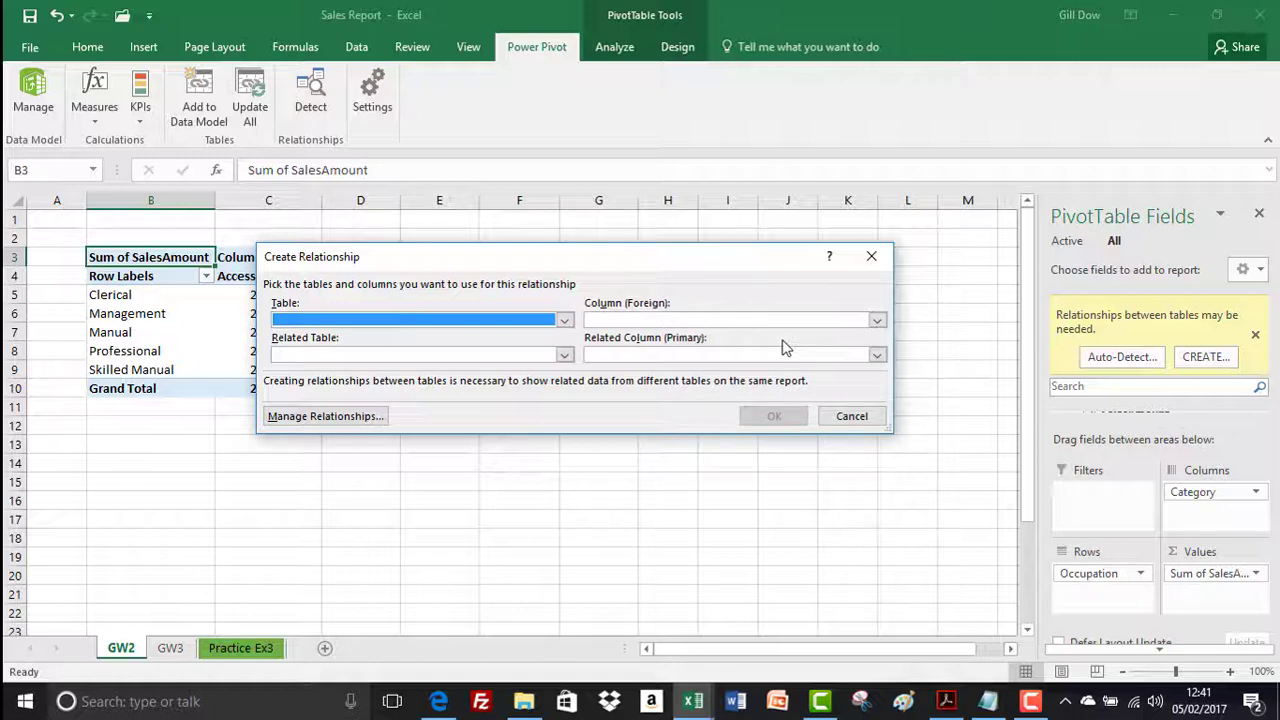
{"action": "left_click", "coordinate": [851, 416]}
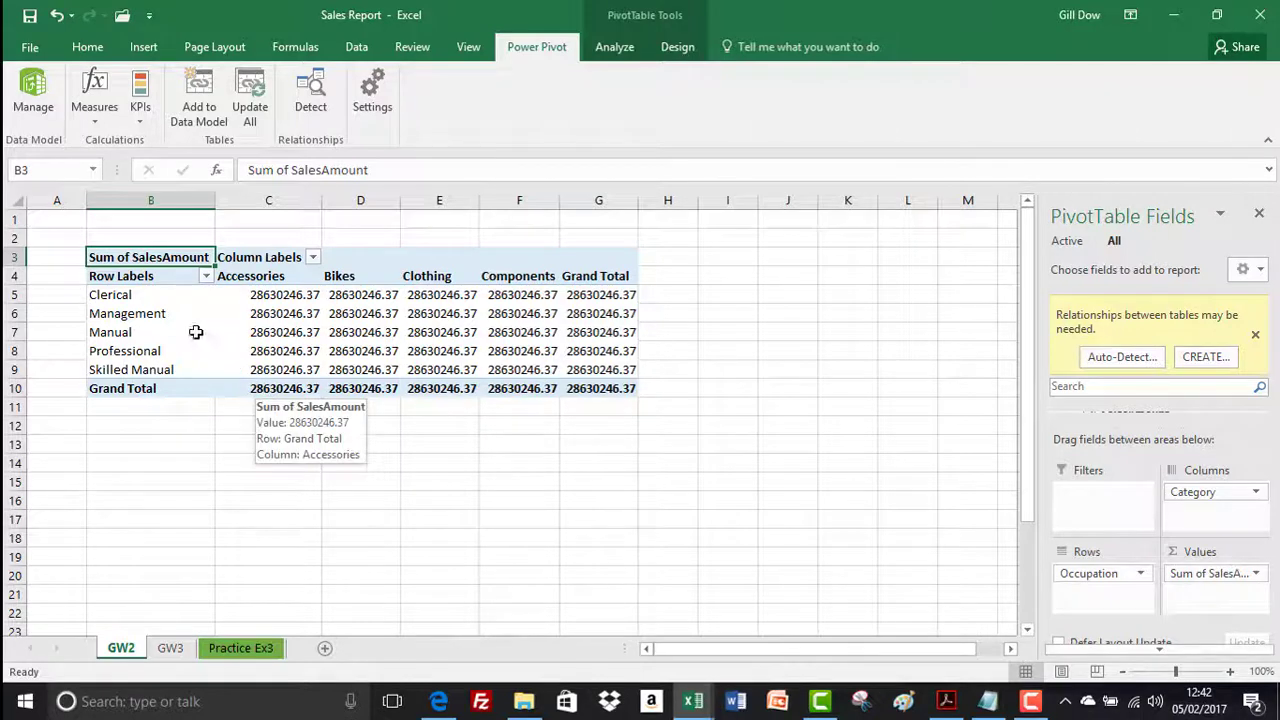
- Open the Power Pivot data model in Diagram View and enlarge the Products and Sales tables to show more fields
{"action": "left_click", "coordinate": [40, 100]}
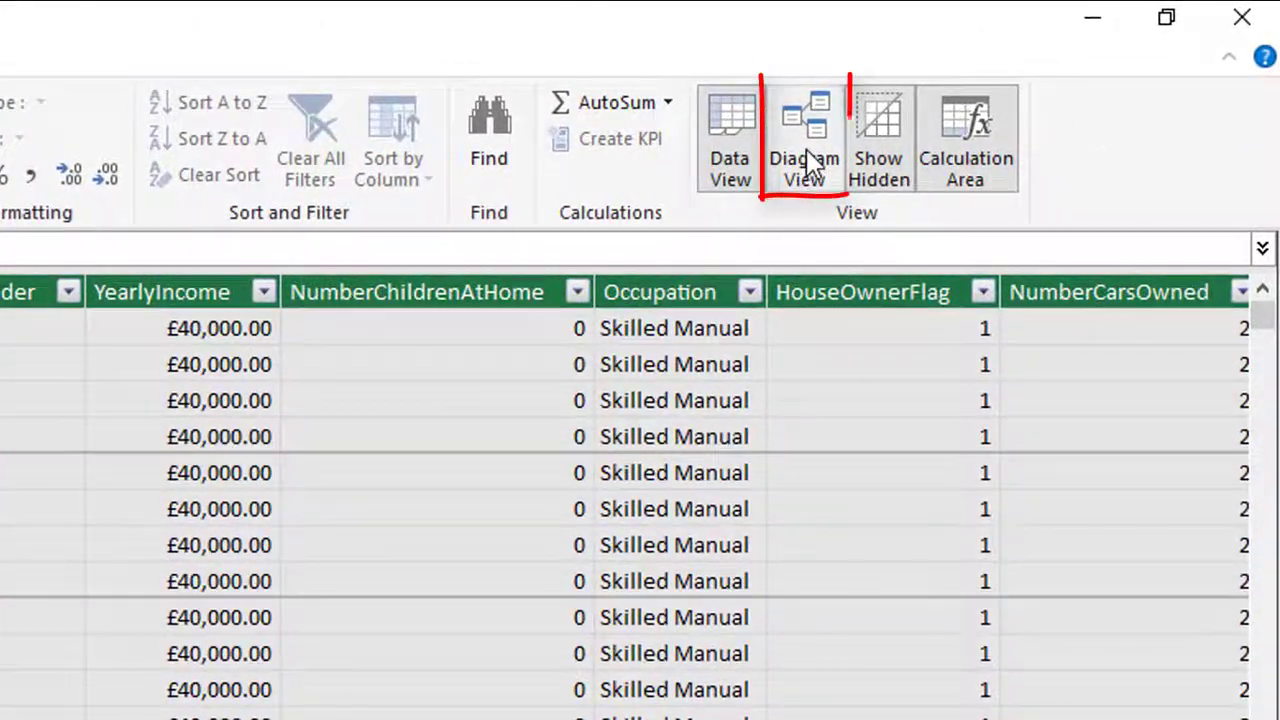
{"action": "left_click", "coordinate": [800, 170]}
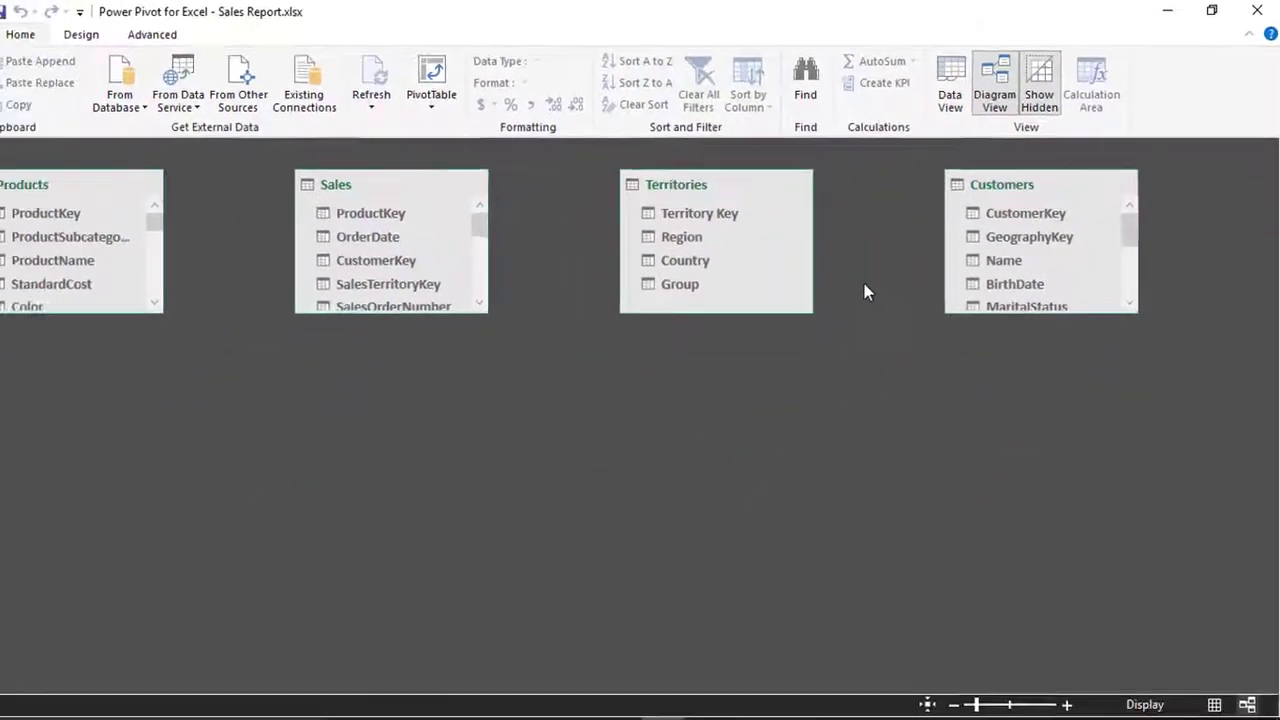
{"action": "left_click_drag", "start_coordinate": [163, 295], "coordinate": [164, 370]}
{"action": "left_click_drag", "start_coordinate": [497, 305], "coordinate": [503, 375]}
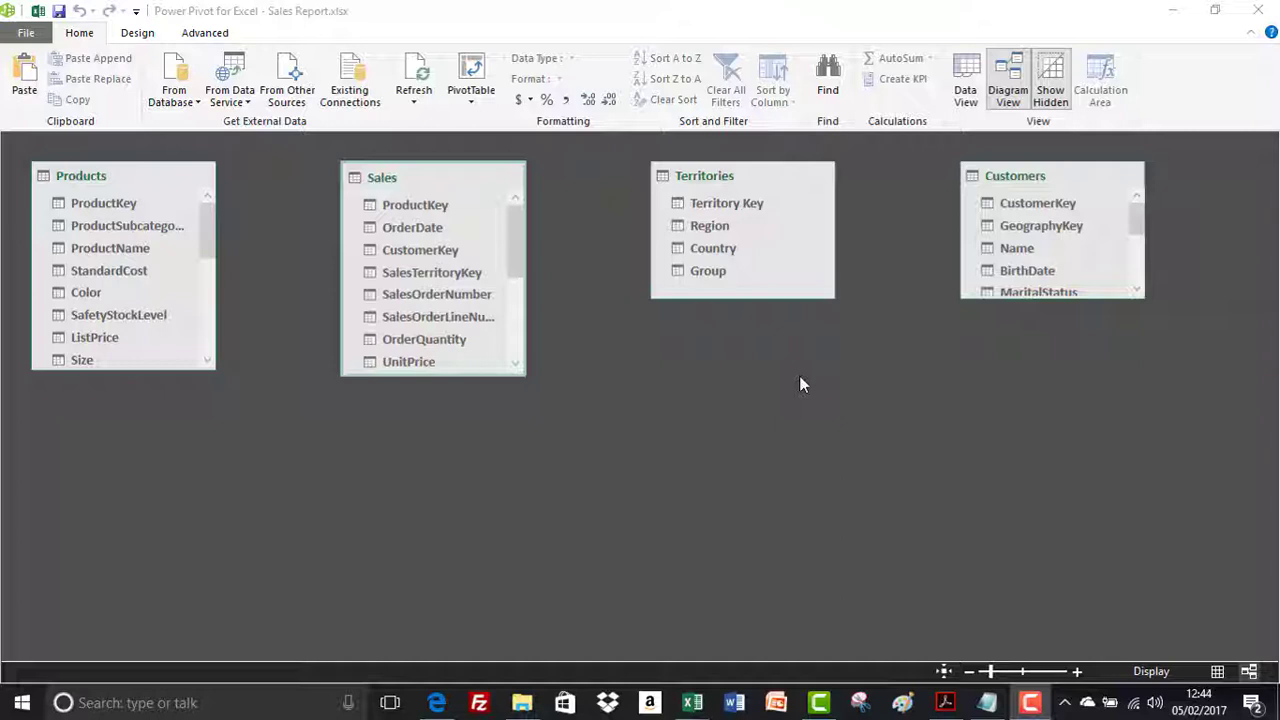
- Rearrange the diagram with Products, Customers and Territories side by side and the Sales table below Customers
{"action": "left_click_drag", "start_coordinate": [466, 182], "coordinate": [427, 440]}
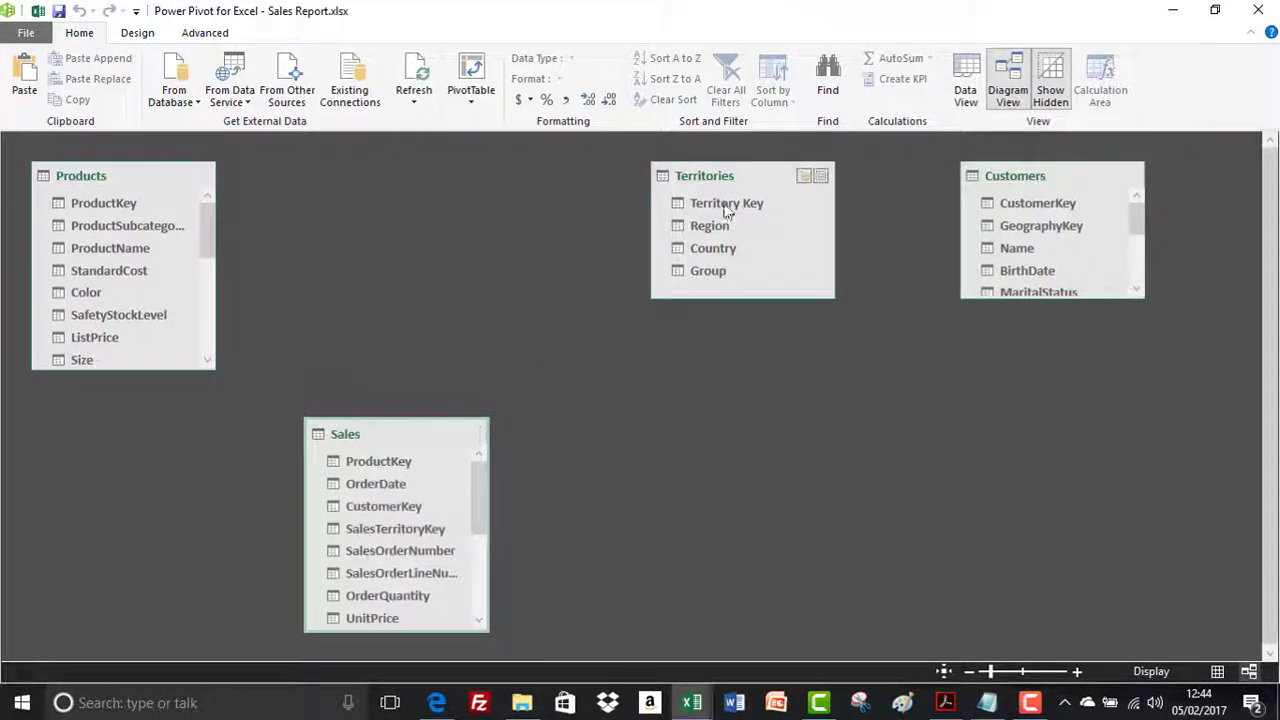
{"action": "left_click_drag", "start_coordinate": [1003, 183], "coordinate": [340, 190]}
{"action": "left_click_drag", "start_coordinate": [720, 183], "coordinate": [619, 190]}
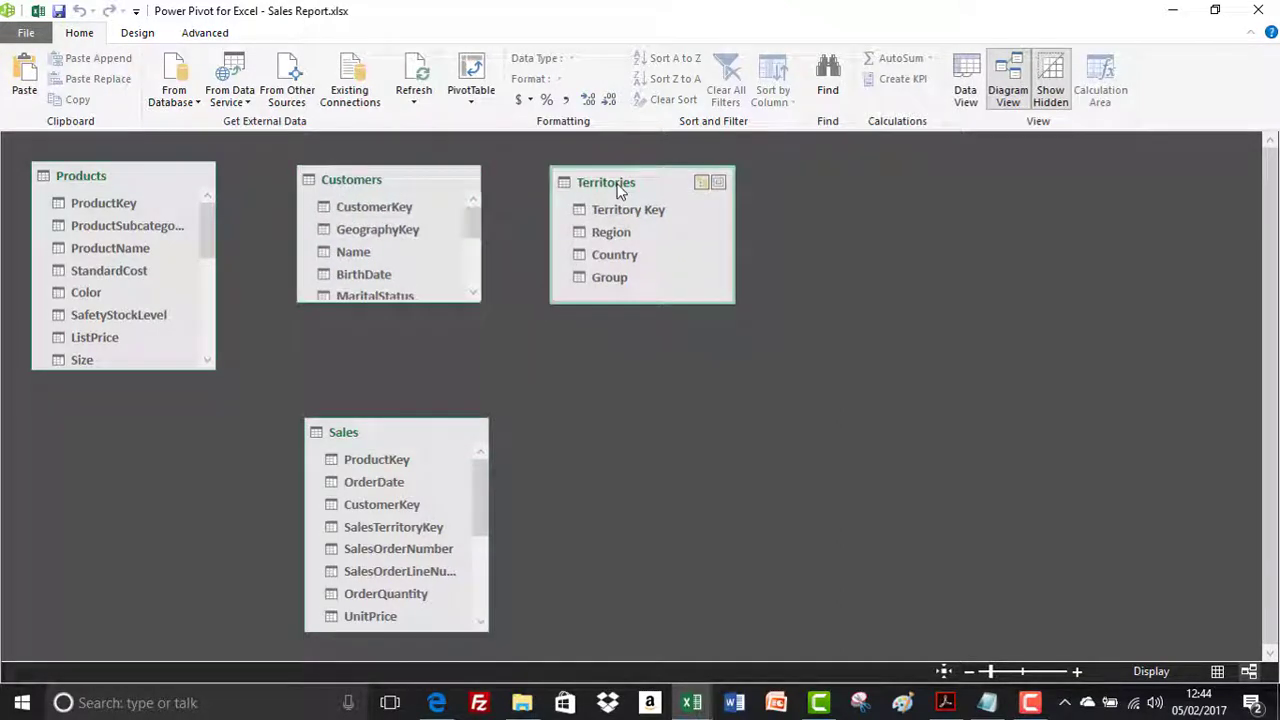
{"action": "left_click", "coordinate": [376, 430]}
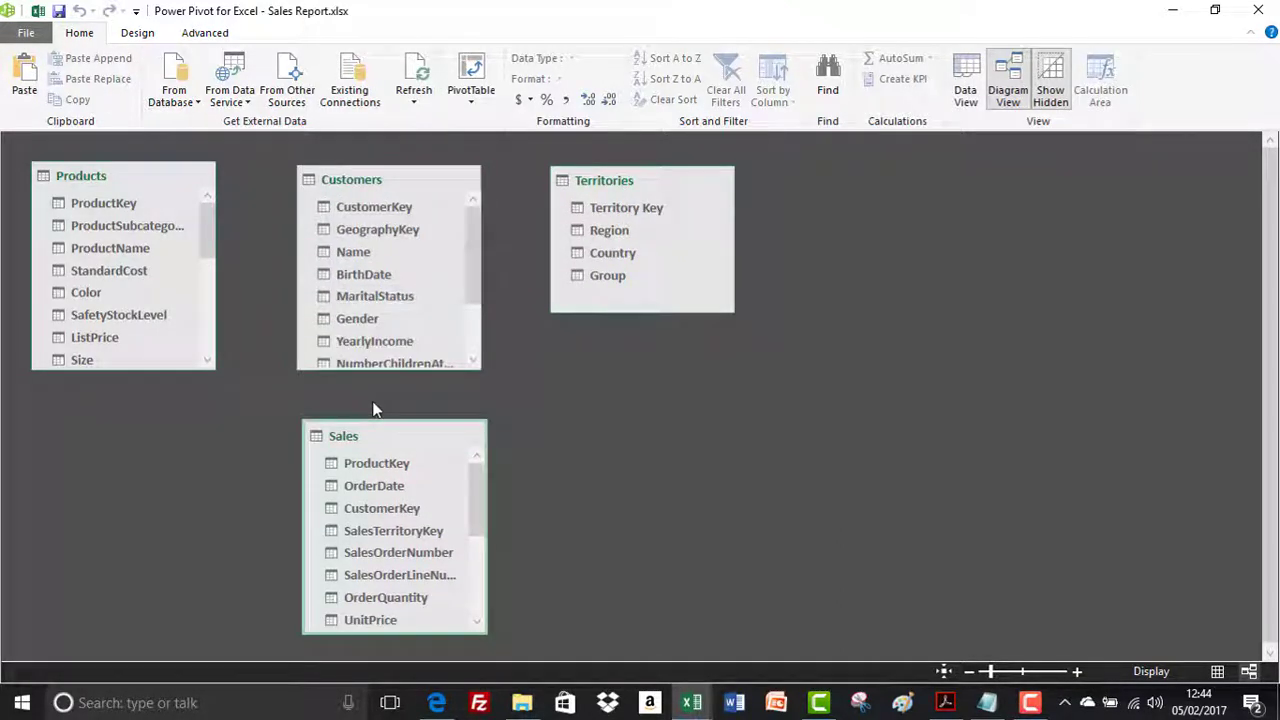
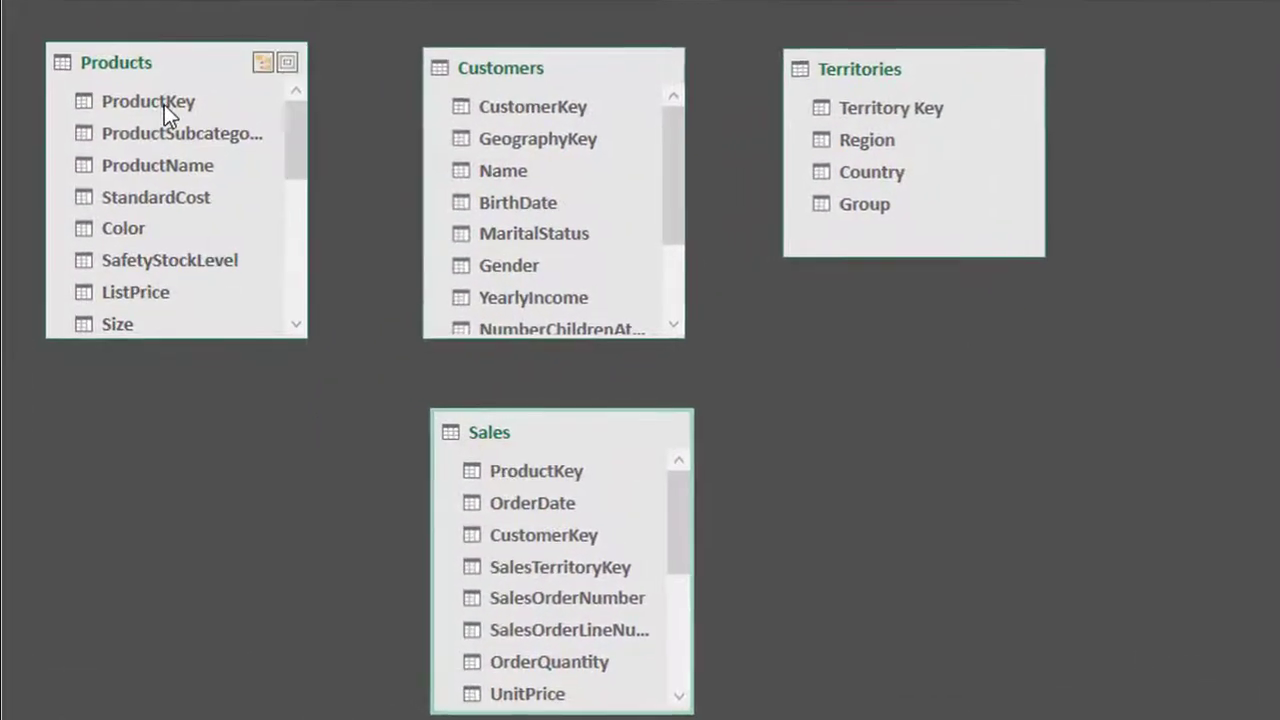
- Create a relationship from ProductKey in the Products table to ProductKey in the Sales table
{"action": "left_click", "coordinate": [154, 124]}
{"action": "left_click_drag", "start_coordinate": [164, 104], "coordinate": [495, 466]}
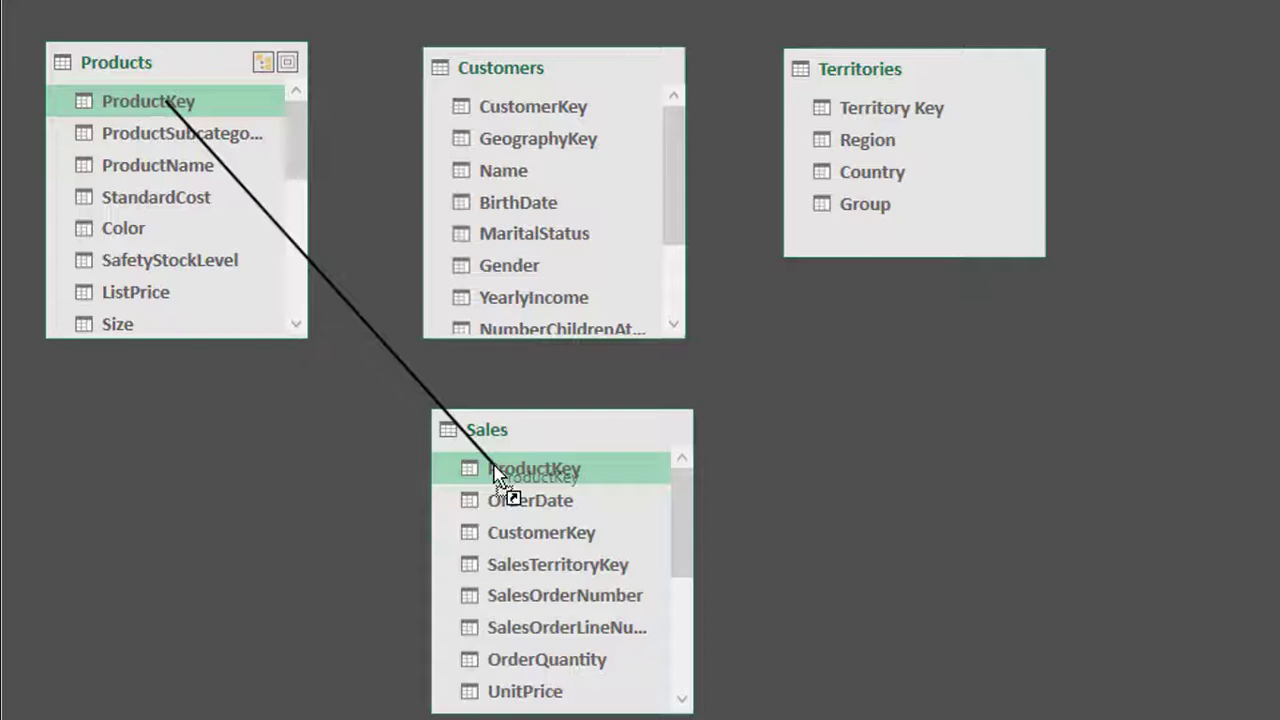
{"action": "left_click_drag", "start_coordinate": [495, 470], "coordinate": [495, 470]}
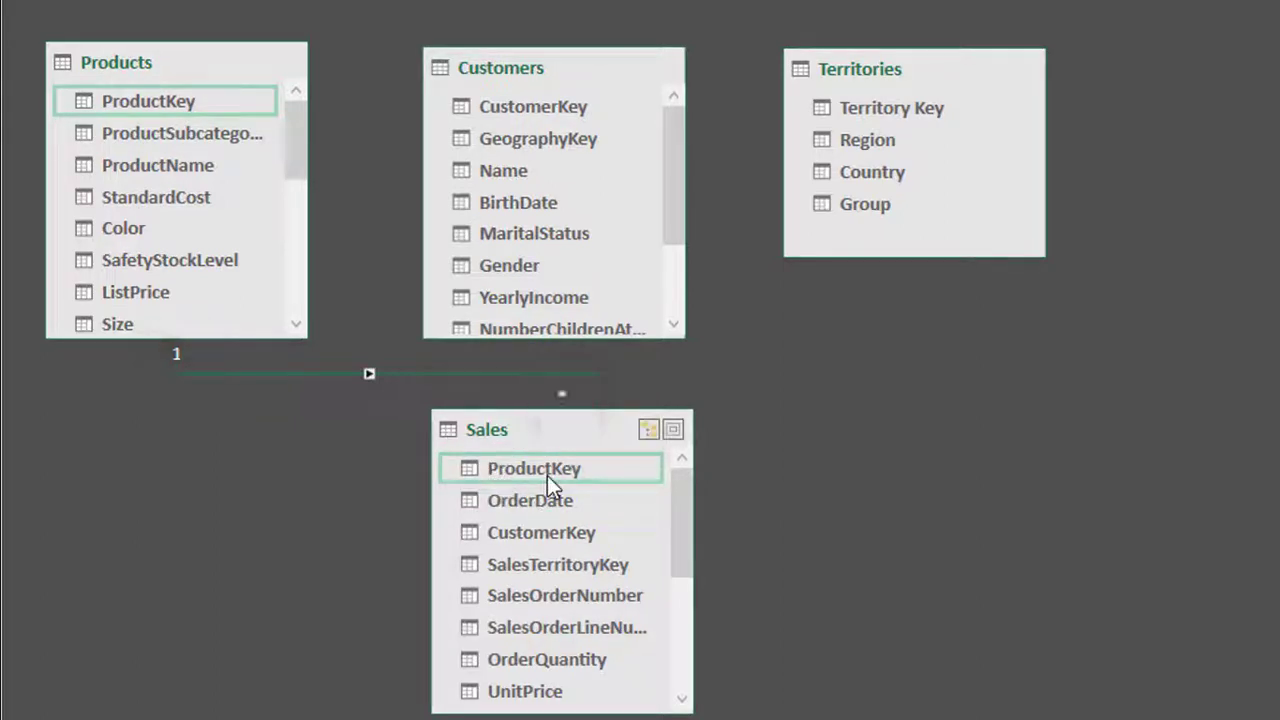
- Relate CustomerKey in Customers to CustomerKey in Sales, and position the Sales table below and between Products and Customers
{"action": "mouse_move", "coordinate": [548, 437]}
{"action": "left_mouse_down"}
{"action": "mouse_move", "coordinate": [280, 462]}
{"action": "mouse_move", "coordinate": [851, 469]}
{"action": "mouse_move", "coordinate": [249, 472]}
{"action": "mouse_move", "coordinate": [459, 466]}
{"action": "mouse_move", "coordinate": [336, 467]}
{"action": "mouse_move", "coordinate": [306, 451]}
{"action": "left_mouse_up"}
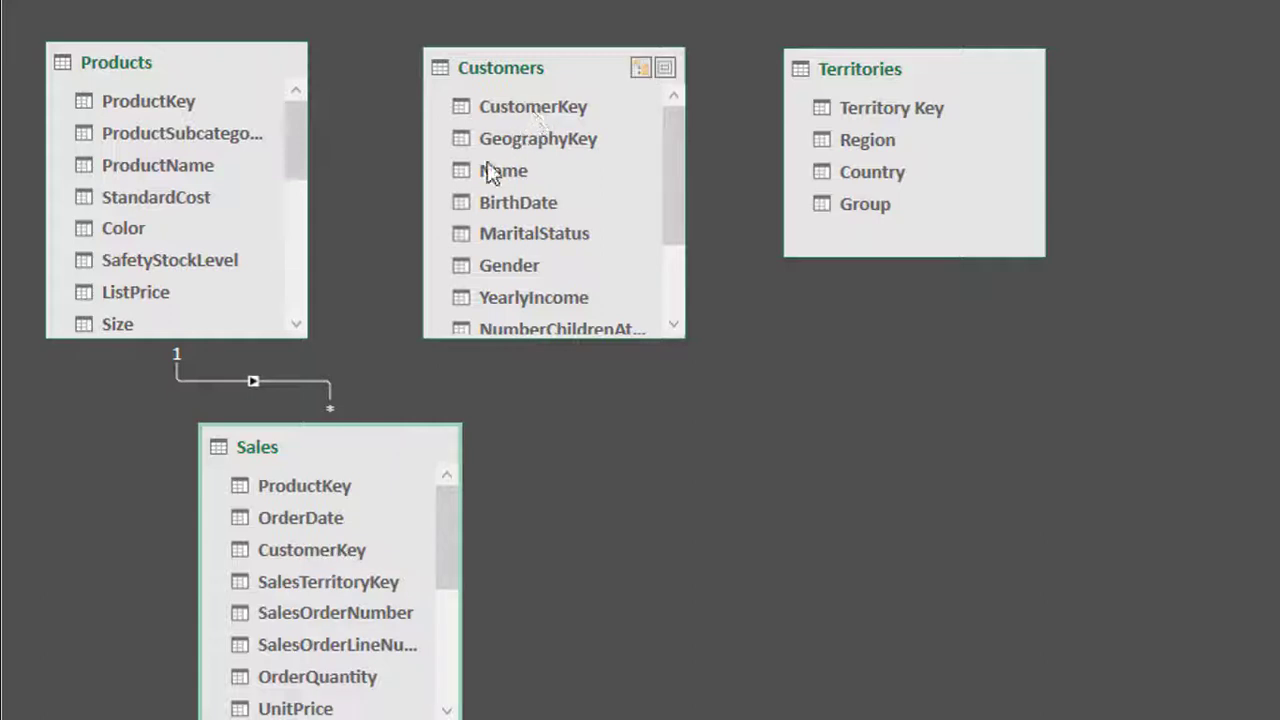
{"action": "left_click", "coordinate": [296, 547]}
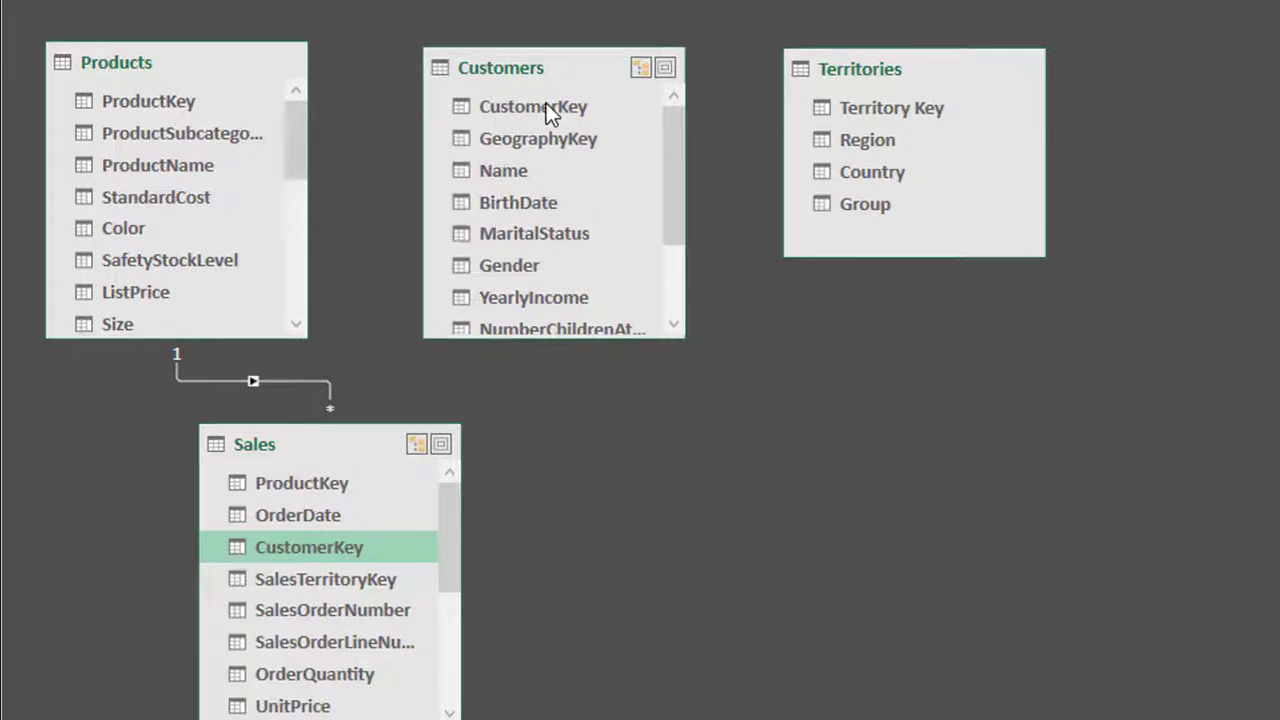
{"action": "left_click_drag", "start_coordinate": [546, 104], "coordinate": [336, 558]}
{"action": "mouse_move", "coordinate": [371, 451]}
{"action": "left_mouse_down"}
{"action": "mouse_move", "coordinate": [517, 457]}
{"action": "mouse_move", "coordinate": [280, 474]}
{"action": "mouse_move", "coordinate": [400, 503]}
{"action": "mouse_move", "coordinate": [905, 462]}
{"action": "mouse_move", "coordinate": [854, 501]}
{"action": "mouse_move", "coordinate": [327, 490]}
{"action": "mouse_move", "coordinate": [396, 474]}
{"action": "mouse_move", "coordinate": [374, 454]}
{"action": "left_mouse_up"}
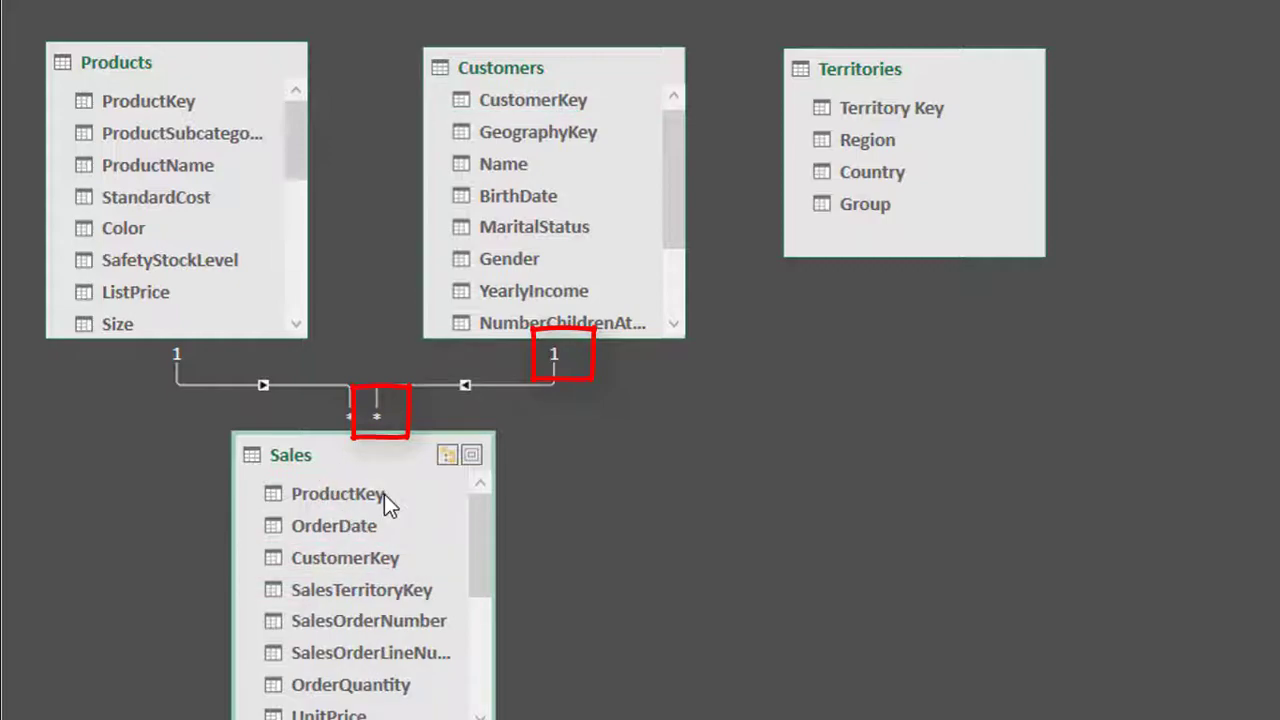
- Examine the tables and columns joined by the Customers–Sales relationship, and leave its settings without making changes
{"action": "double_click", "coordinate": [493, 385]}
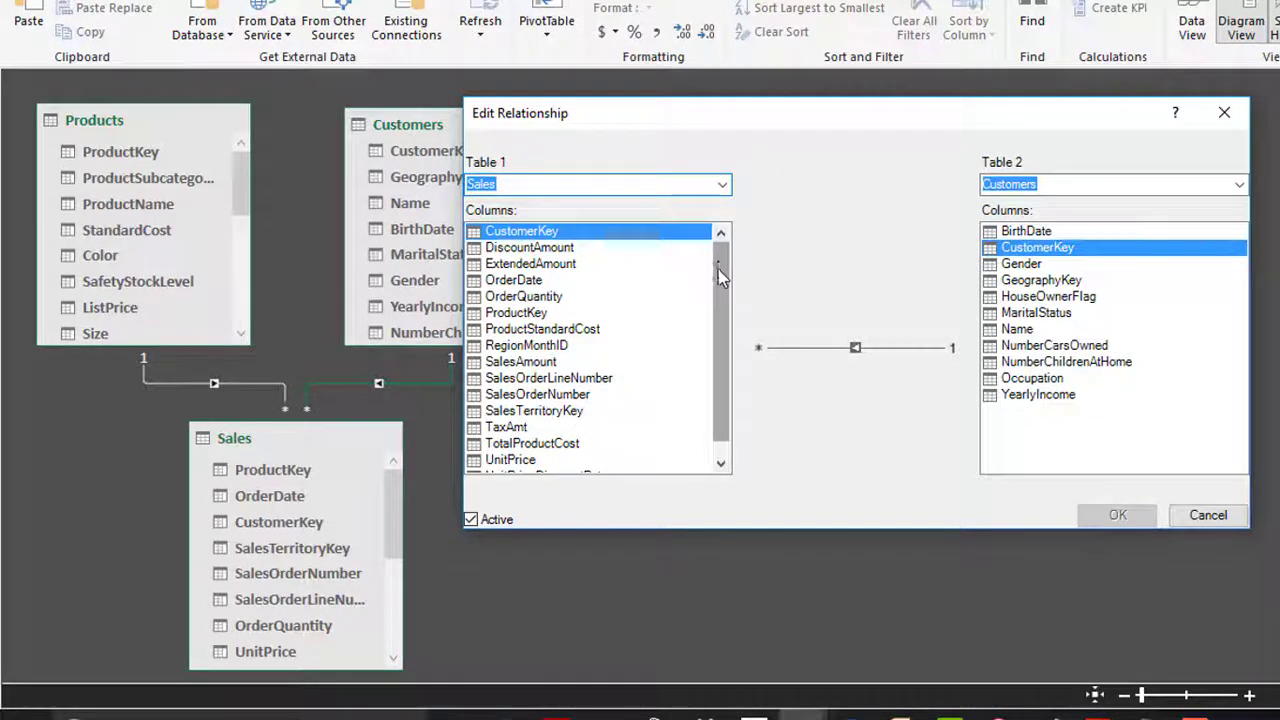
{"action": "mouse_move", "coordinate": [718, 269]}
{"action": "left_mouse_down"}
{"action": "mouse_move", "coordinate": [720, 326]}
{"action": "mouse_move", "coordinate": [720, 250]}
{"action": "left_mouse_up"}
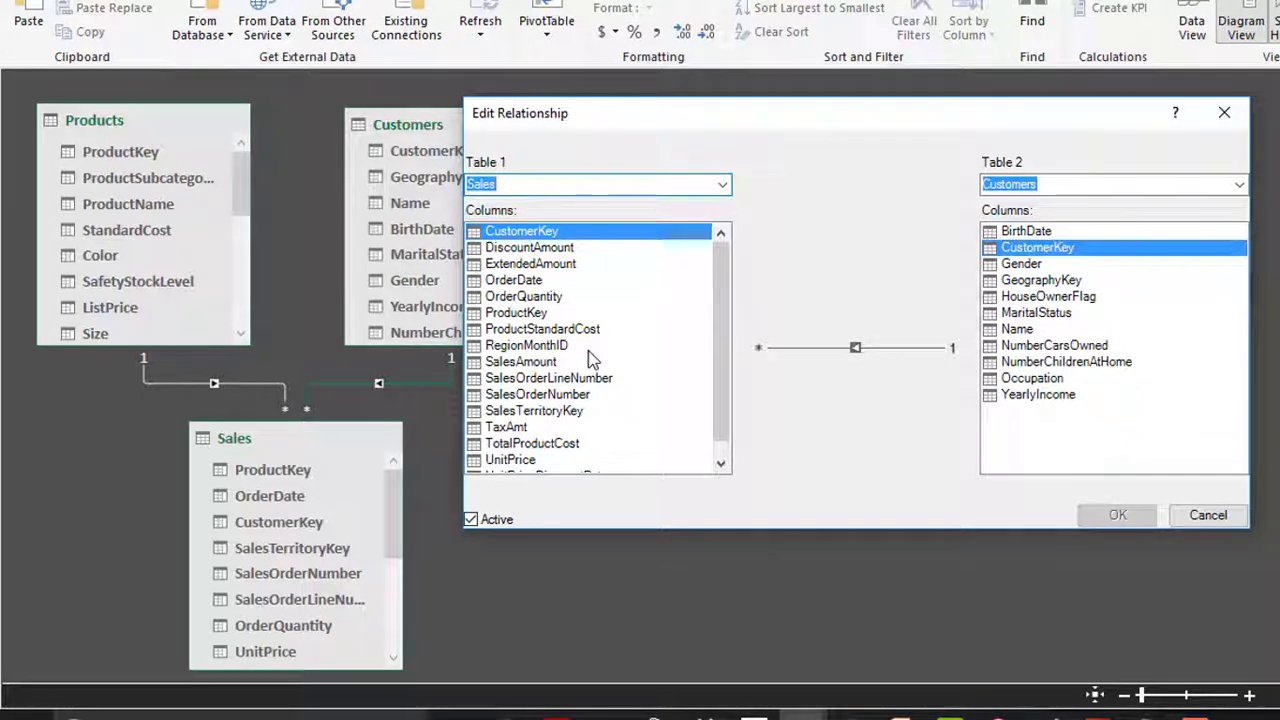
{"action": "left_click", "coordinate": [1208, 515]}
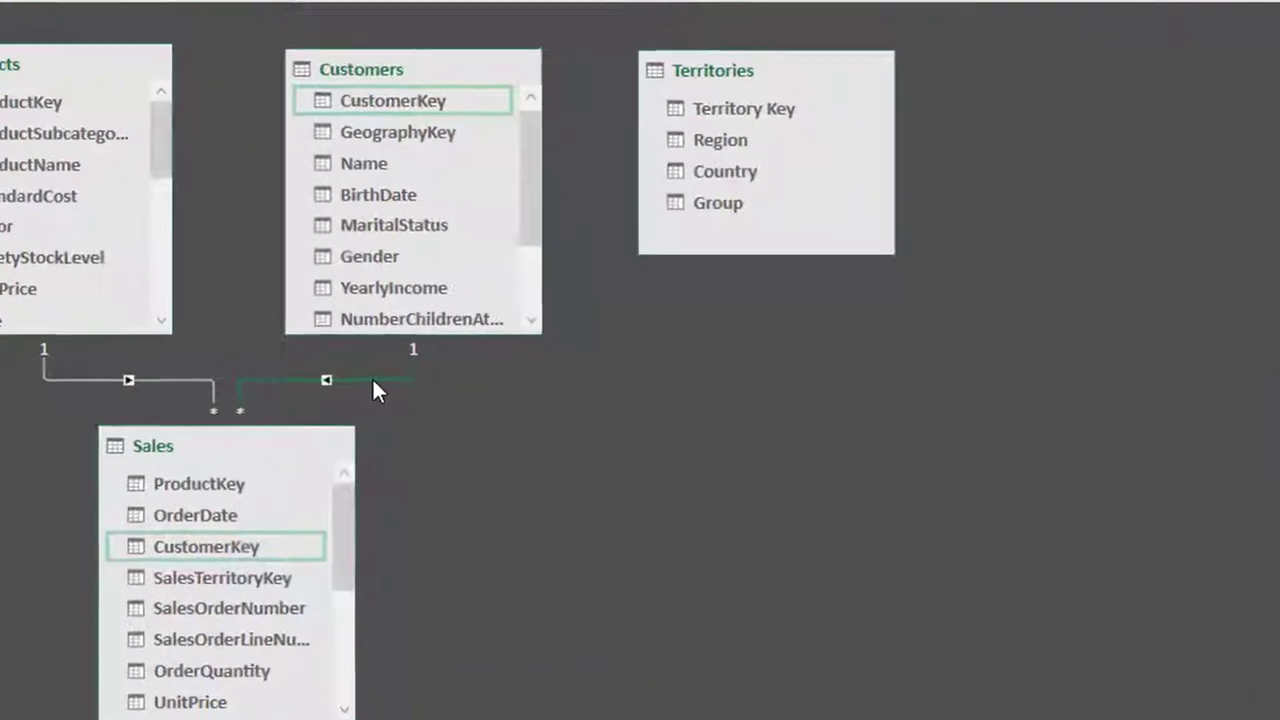
- Delete the relationship between the Customers and Sales tables from the model
{"action": "left_click", "coordinate": [357, 380]}
{"action": "key", "text": "Delete"}
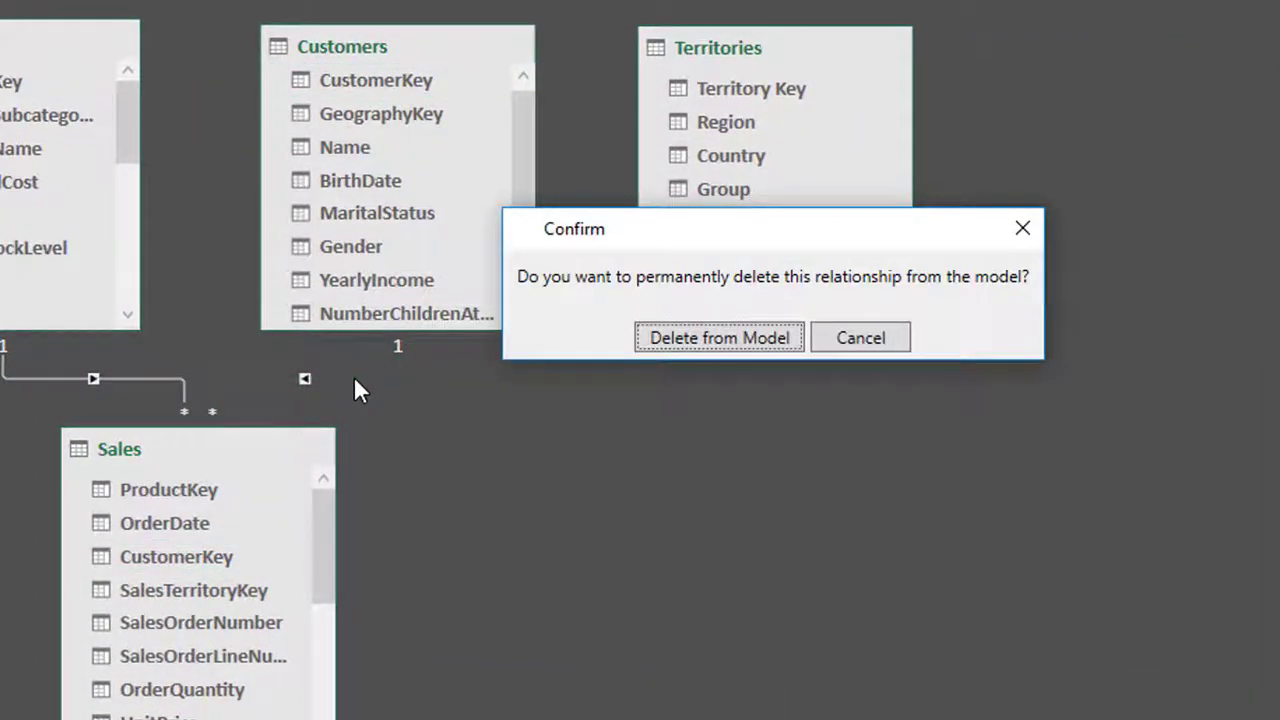
{"action": "left_click", "coordinate": [692, 336]}
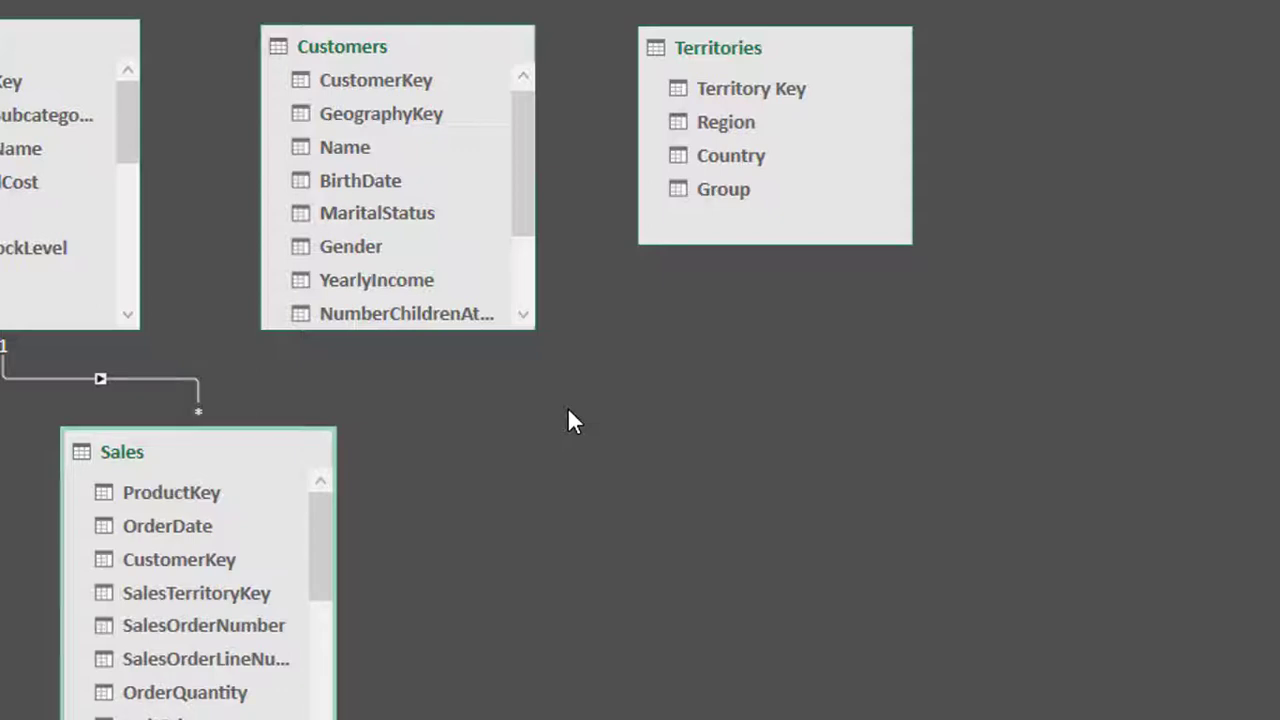
{"action": "left_click", "coordinate": [166, 378]}
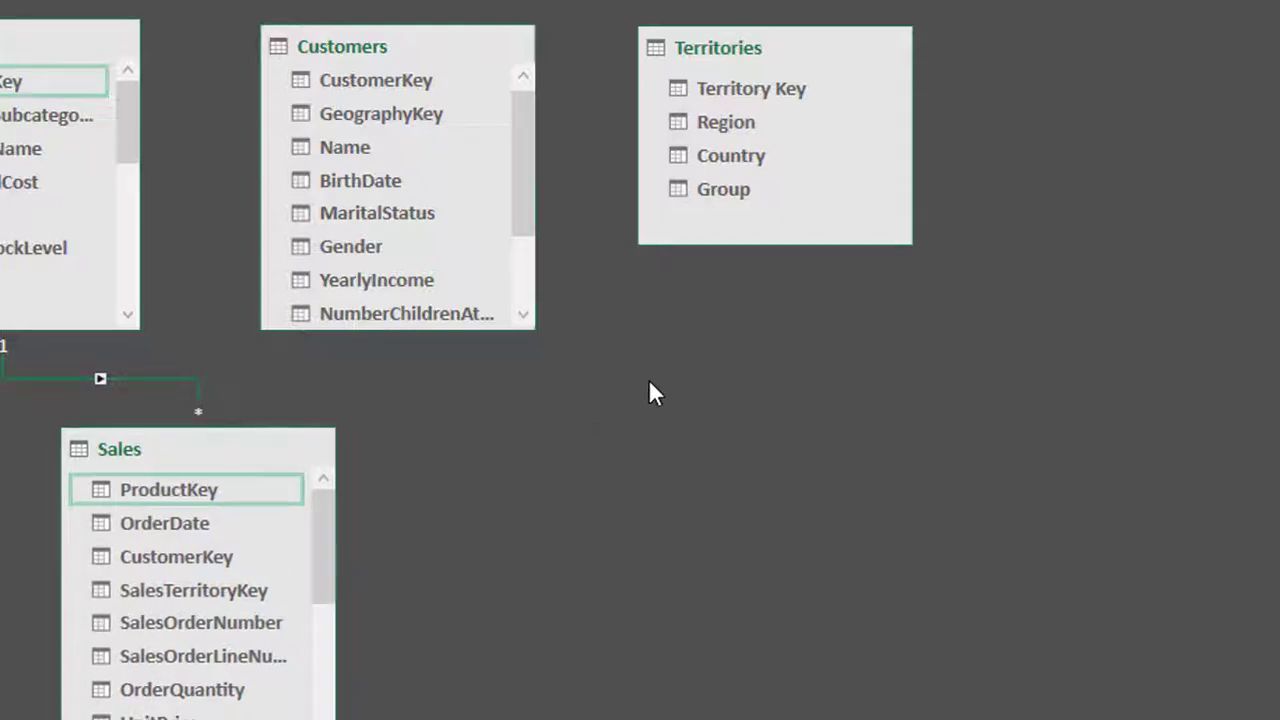
{"action": "key", "text": "Delete"}
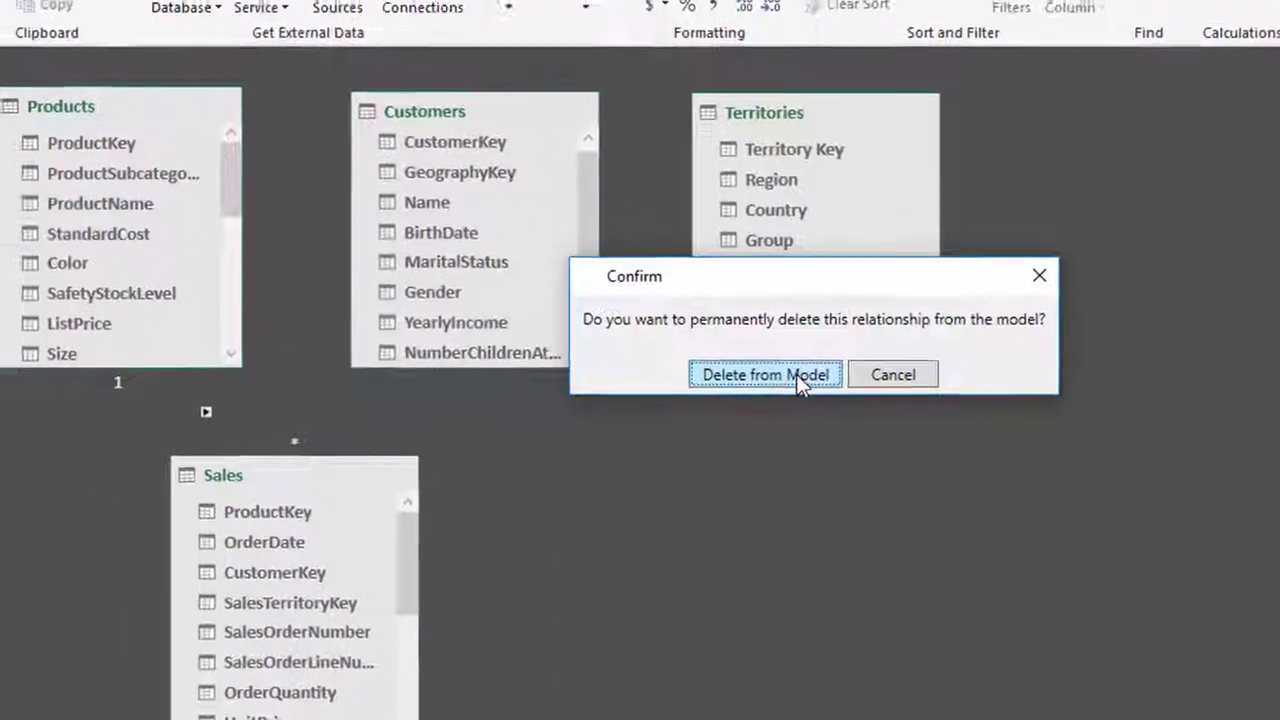
{"action": "left_click", "coordinate": [893, 375]}
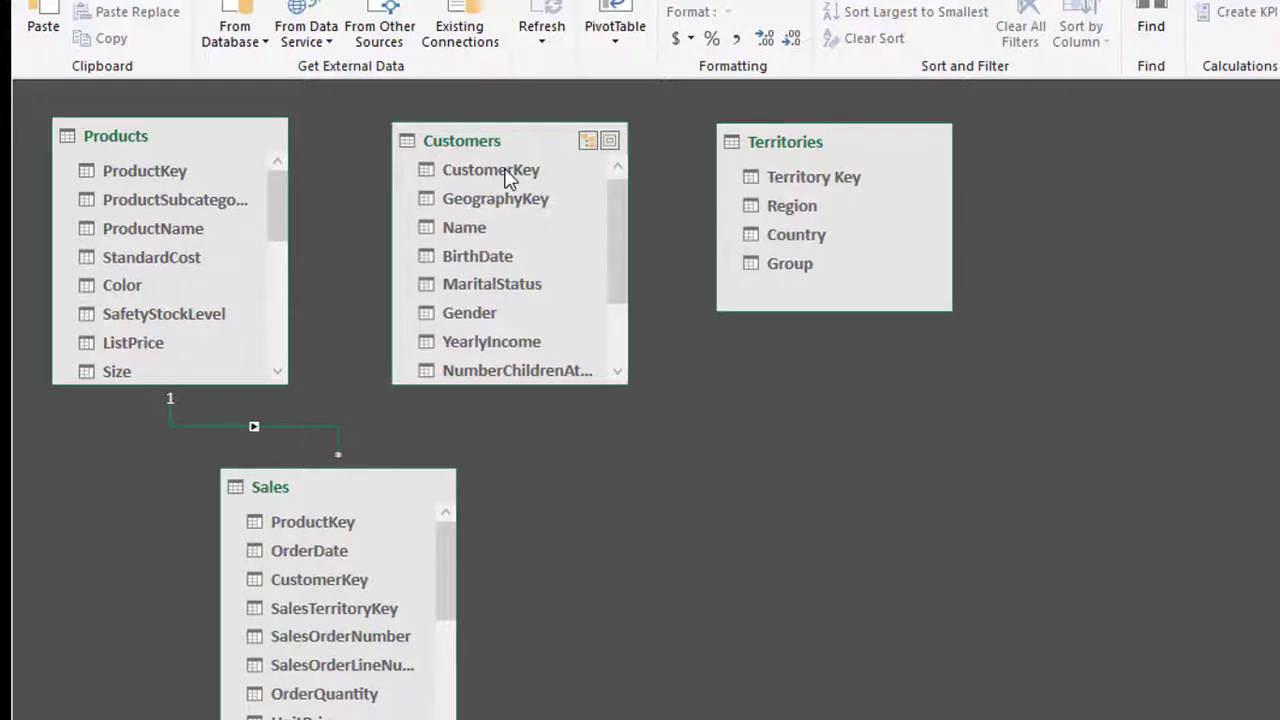
- Recreate the relationship from CustomerKey in the Customers table to CustomerKey in the Sales table
{"action": "left_click_drag", "start_coordinate": [508, 178], "coordinate": [329, 579]}
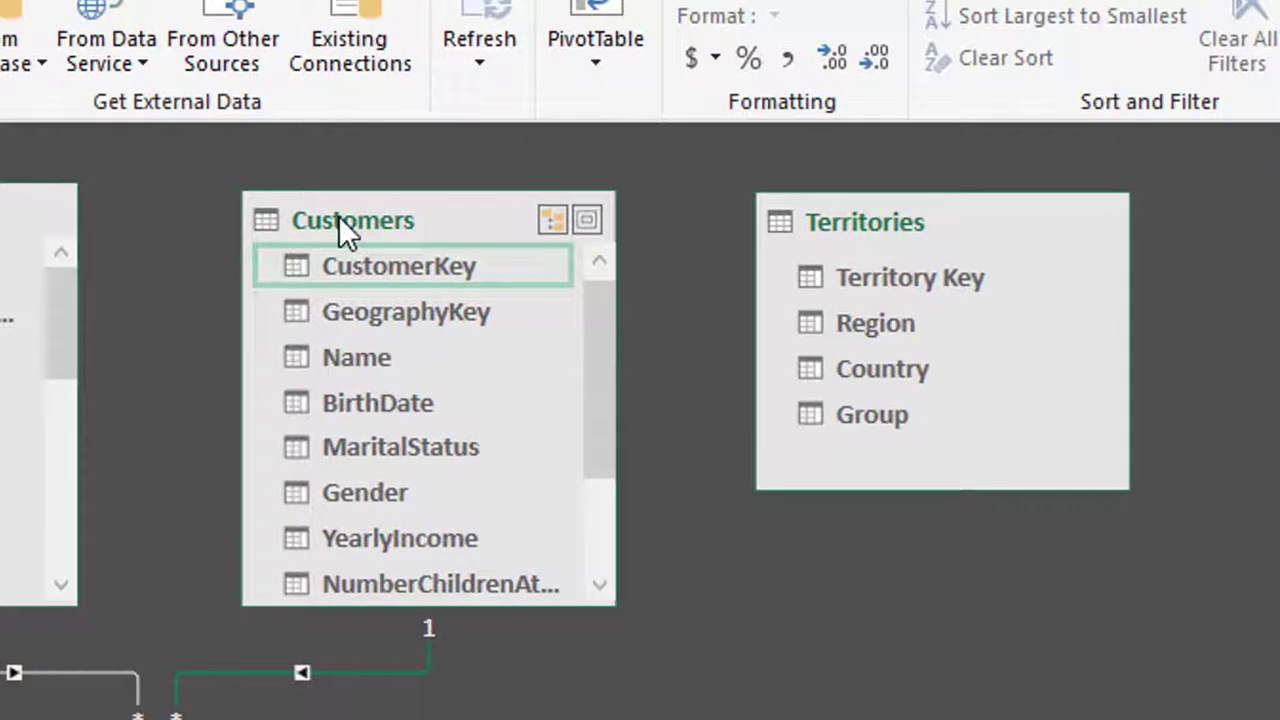
- Rename the Customers table in the diagram as dimCustomers
{"action": "double_click", "coordinate": [338, 218]}
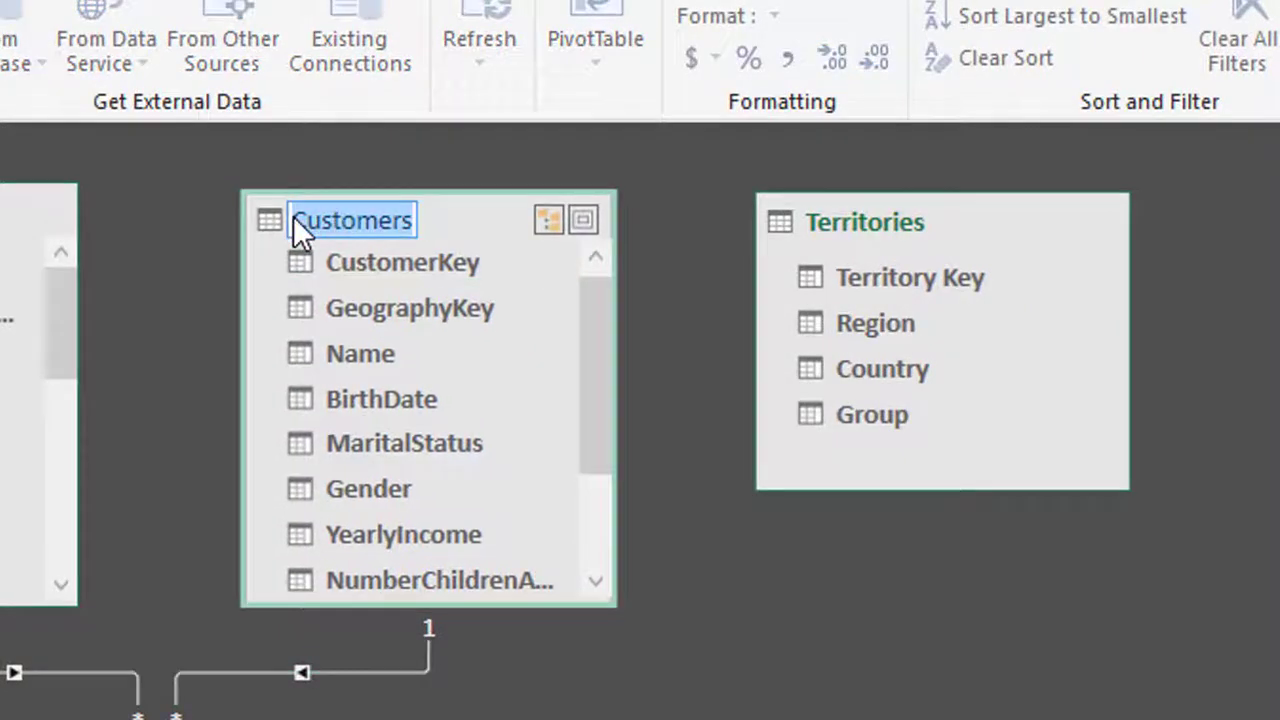
{"action": "left_click", "coordinate": [293, 216]}
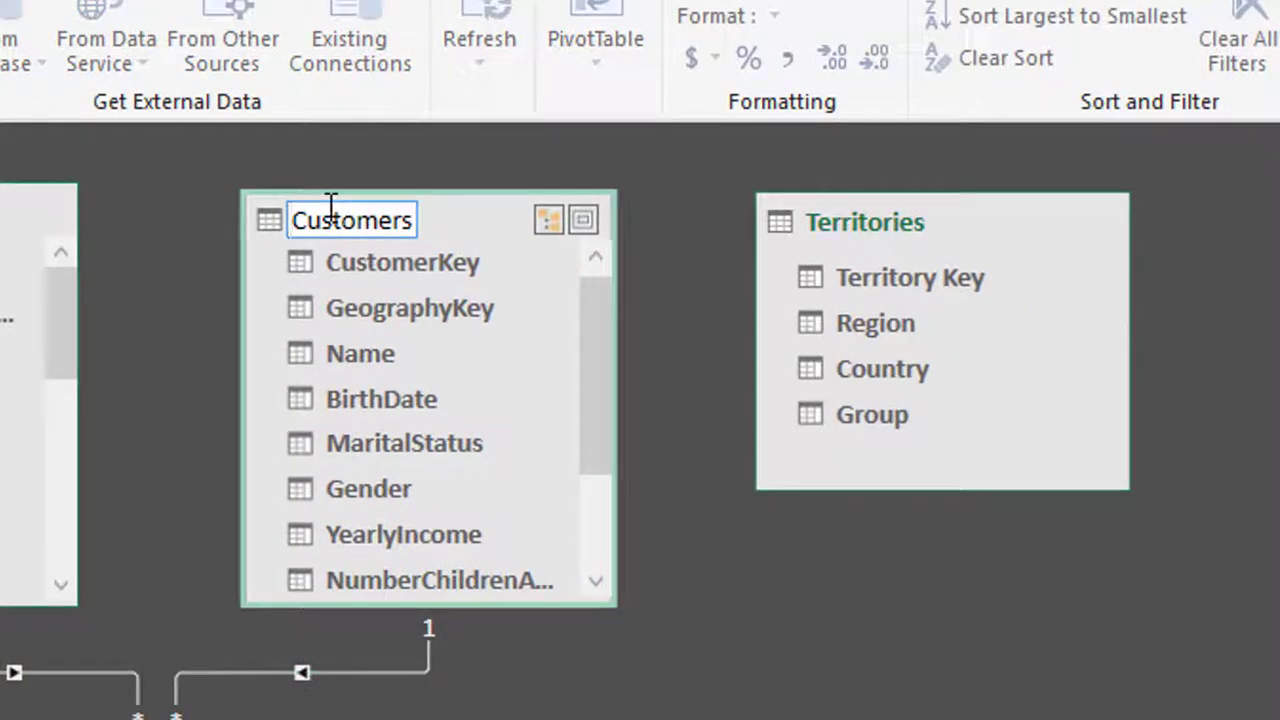
{"action": "type", "text": "Di"}
{"action": "key", "text": "BackSpace"}
{"action": "key", "text": "BackSpace"}
{"action": "type", "text": "di"}
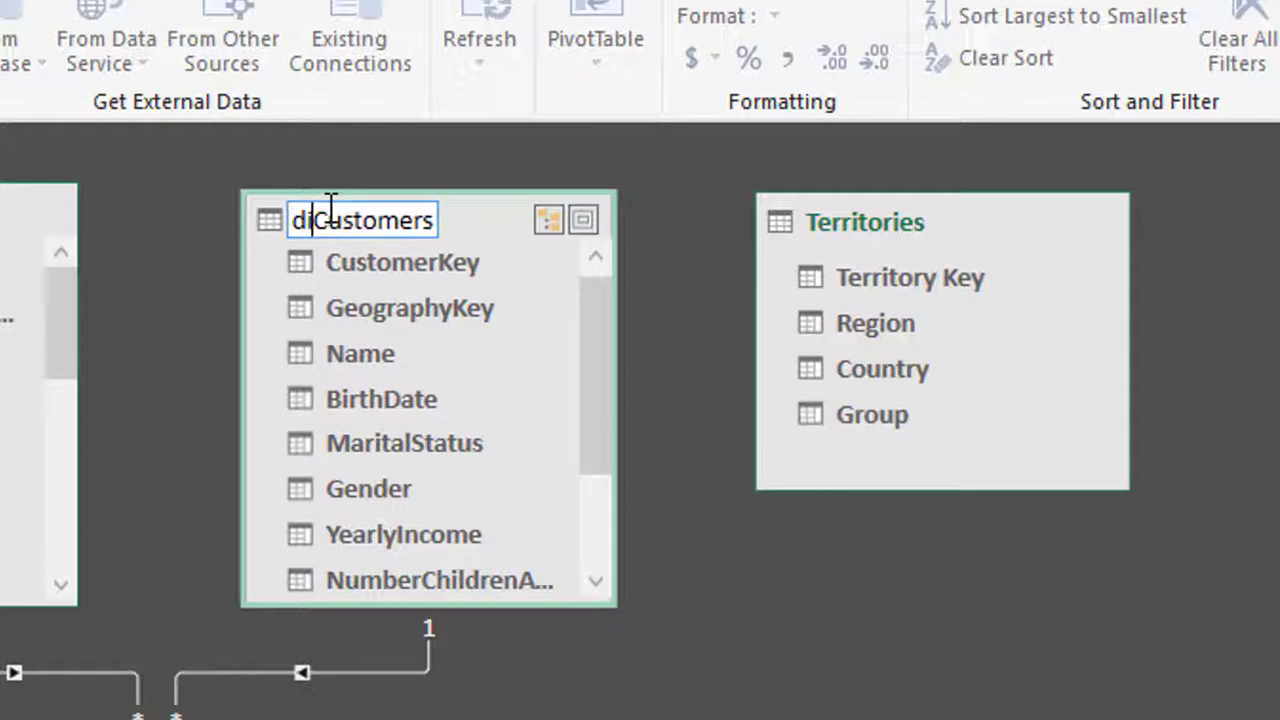
{"action": "type", "text": "m"}
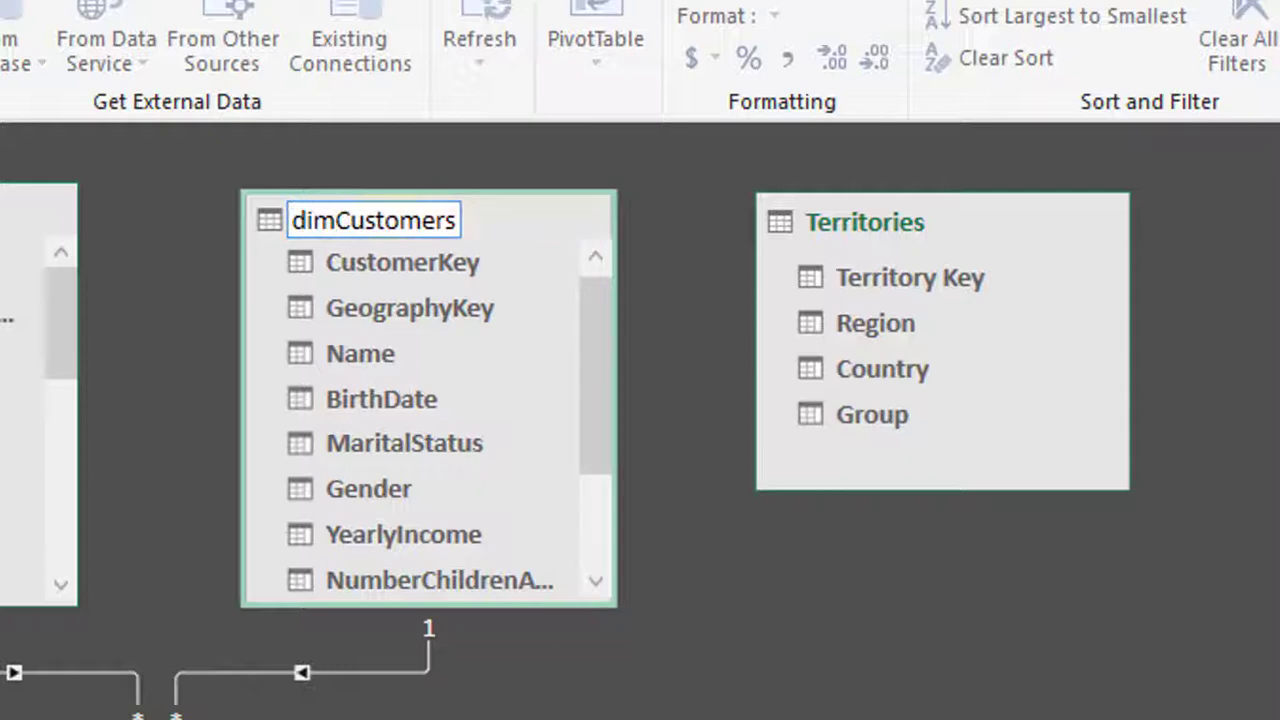
{"action": "left_click", "coordinate": [696, 556]}
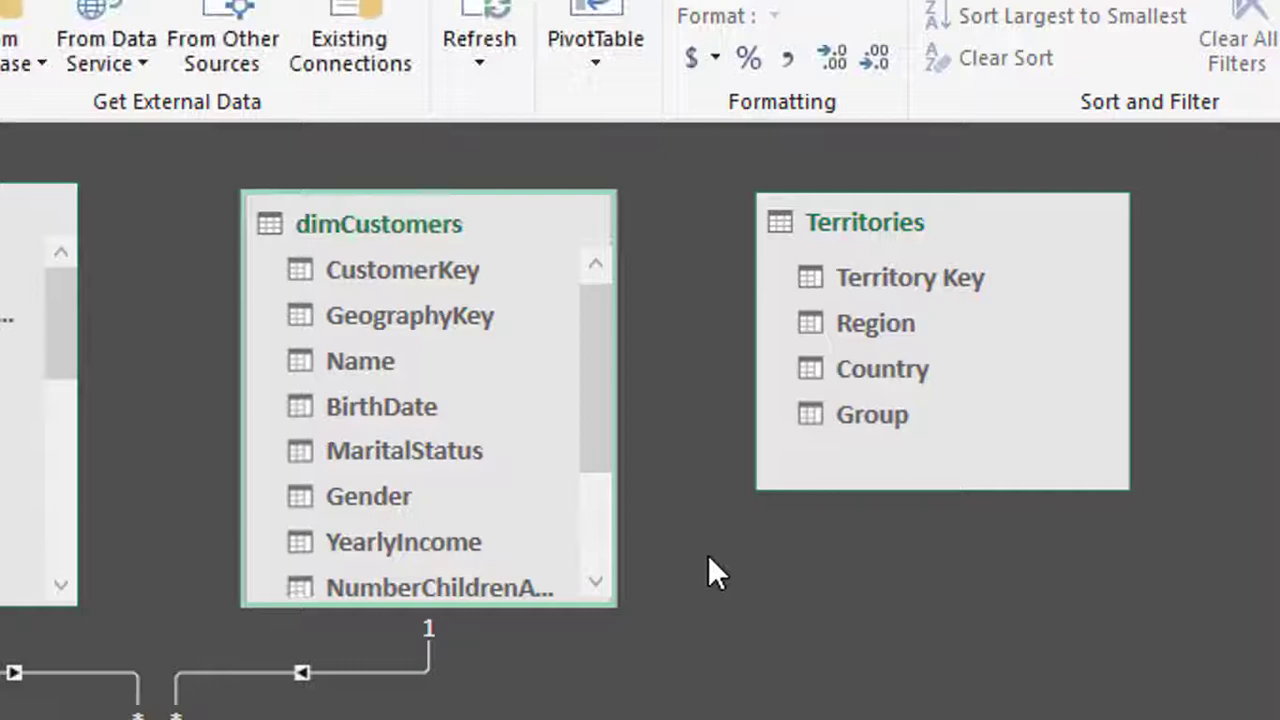
- Remove the dim prefix from the dimCustomers table so that it is named Customers
{"action": "double_click", "coordinate": [373, 225]}
{"action": "left_click", "coordinate": [339, 219]}
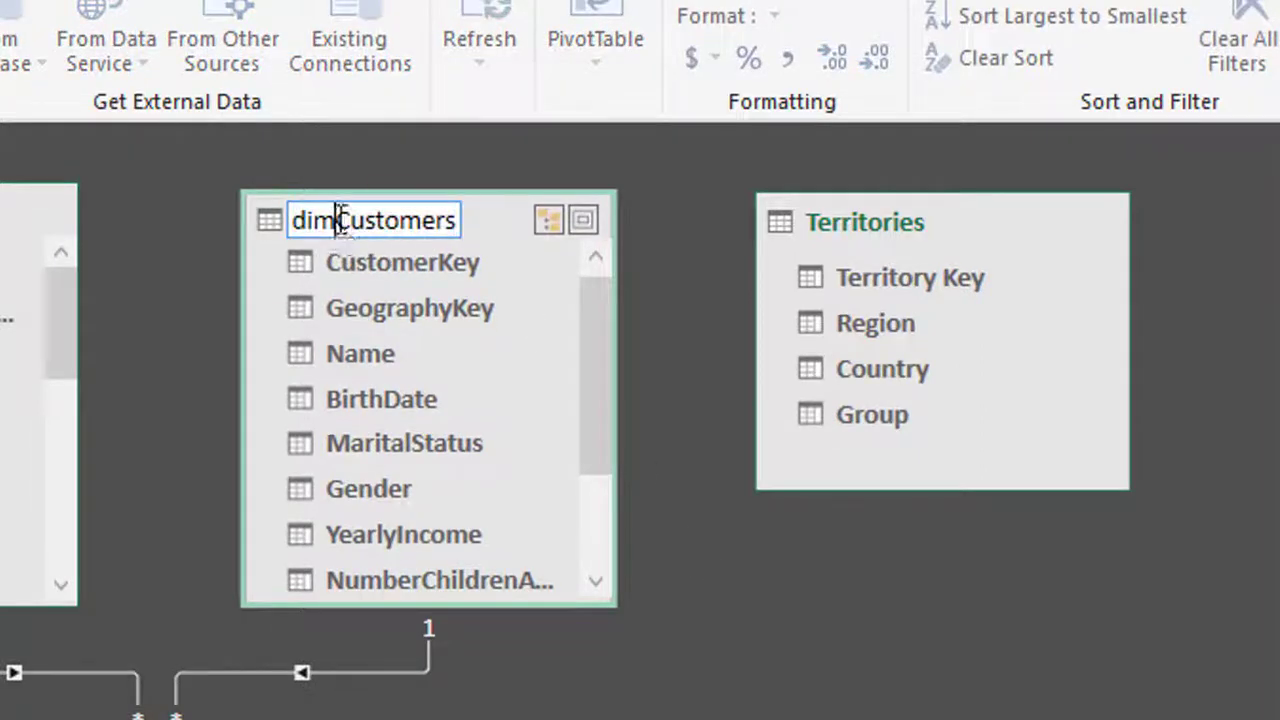
{"action": "key", "text": "BackSpace"}
{"action": "key", "text": "BackSpace"}
{"action": "key", "text": "BackSpace"}
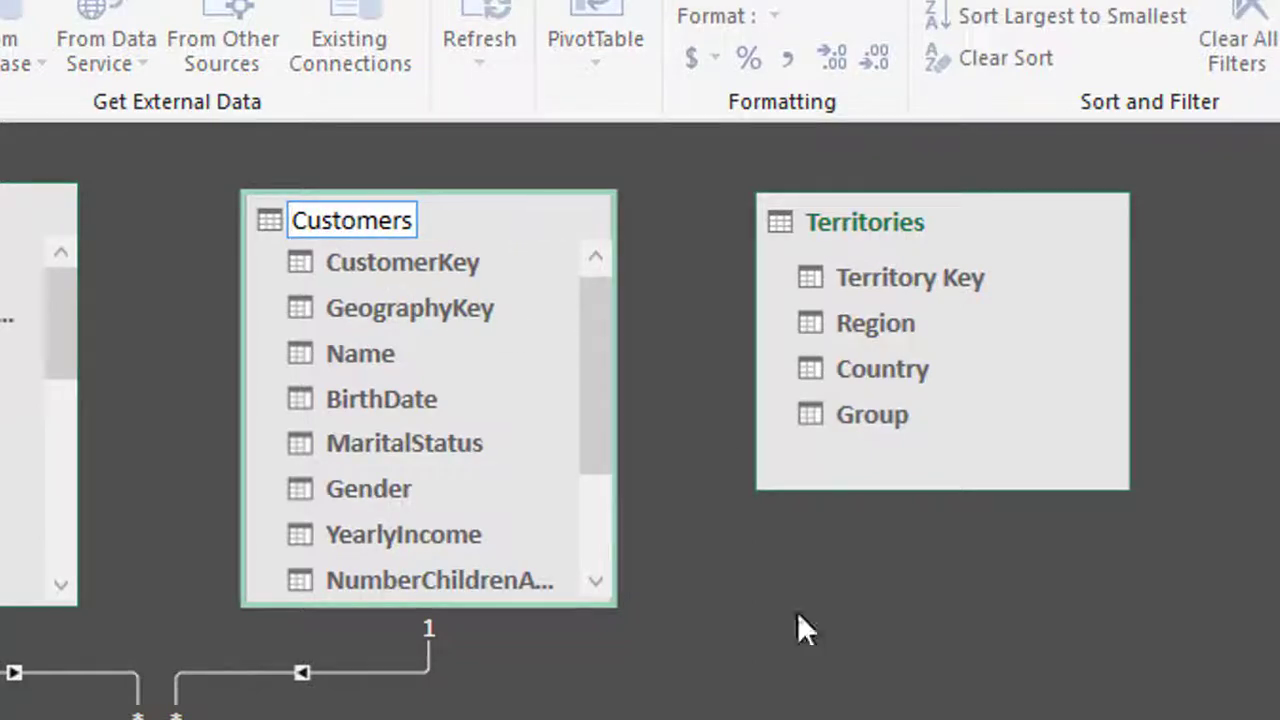
{"action": "left_click", "coordinate": [714, 612]}
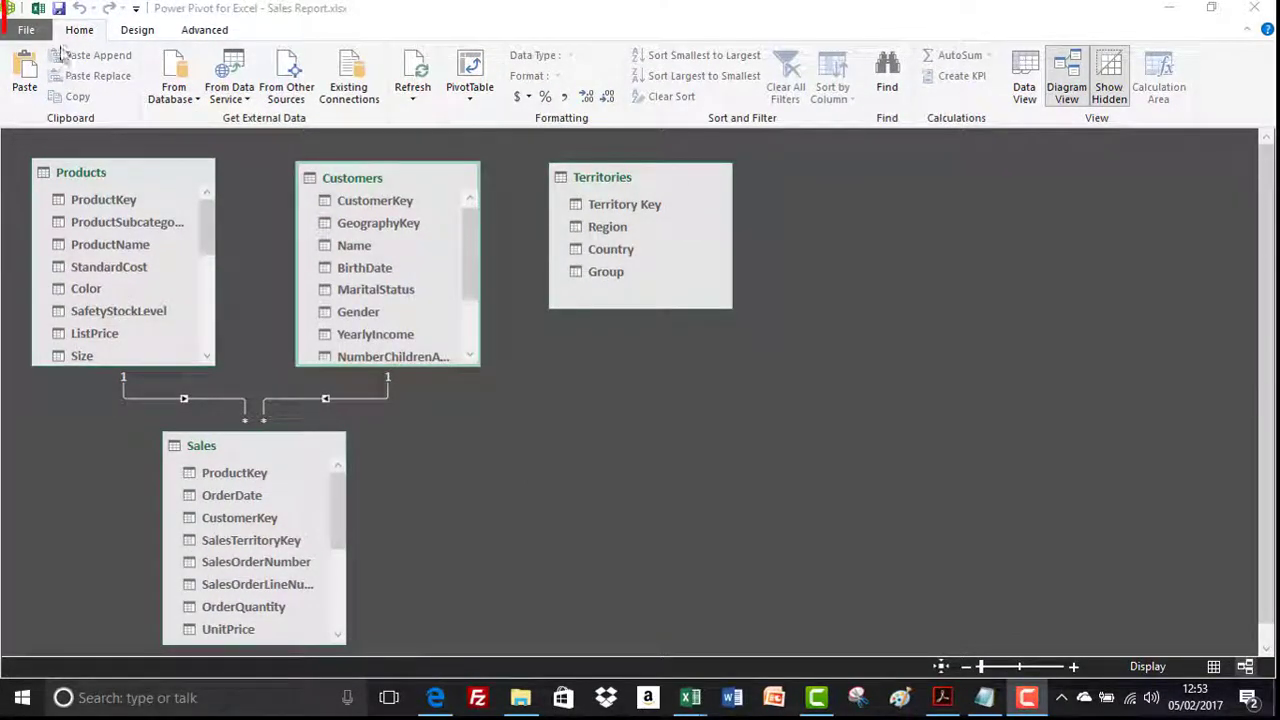
- Switch back to the Excel workbook and review the PivotTable and the tables in its field list
{"action": "left_click", "coordinate": [39, 10]}
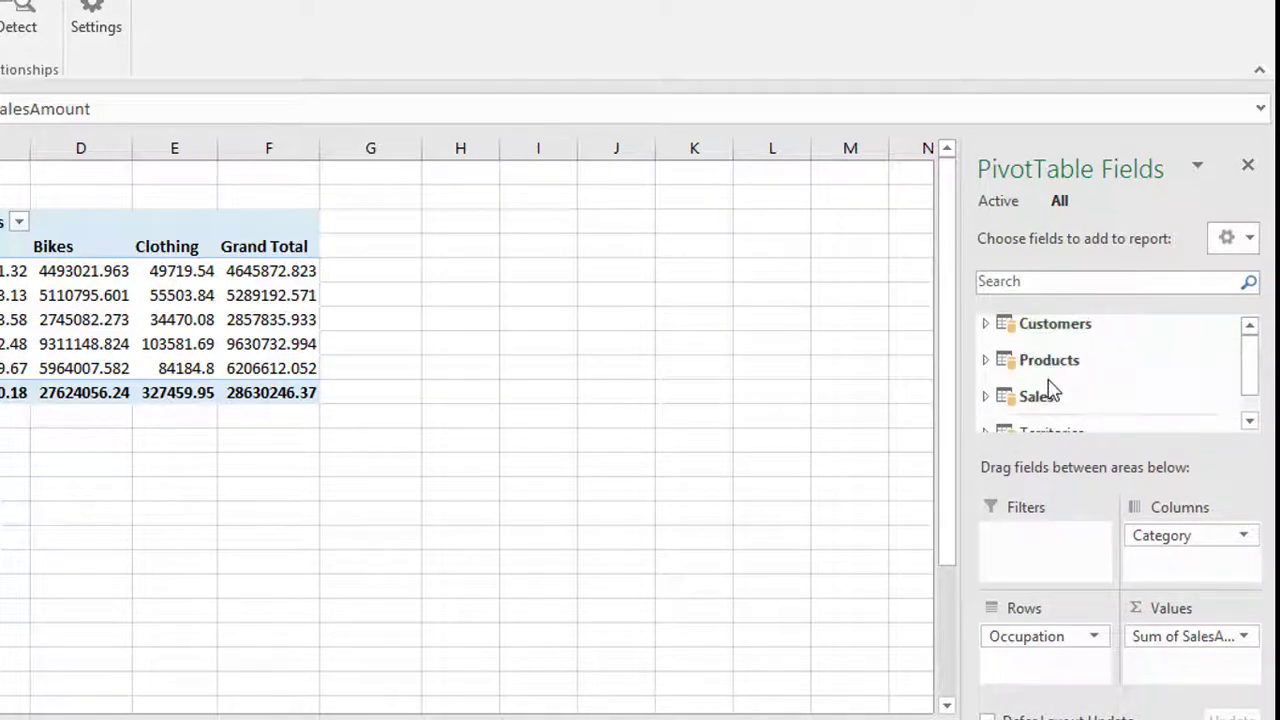
{"action": "left_click_drag", "start_coordinate": [1249, 371], "coordinate": [1253, 398]}
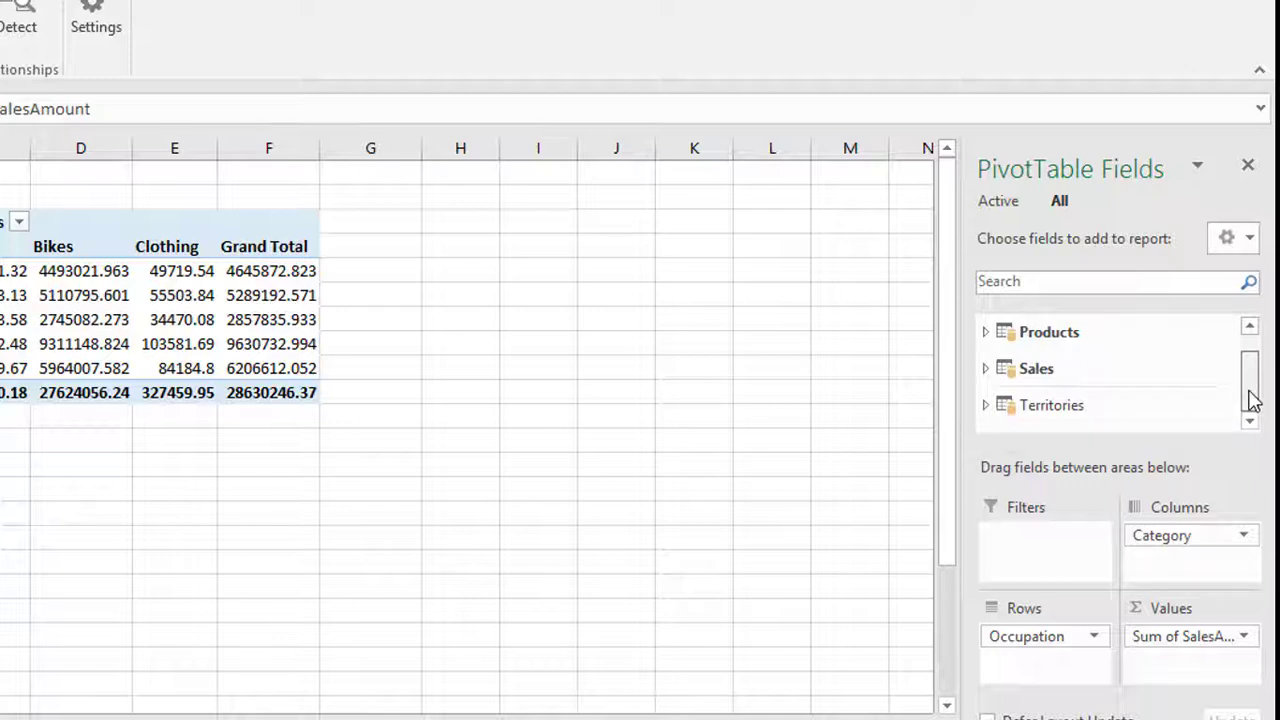